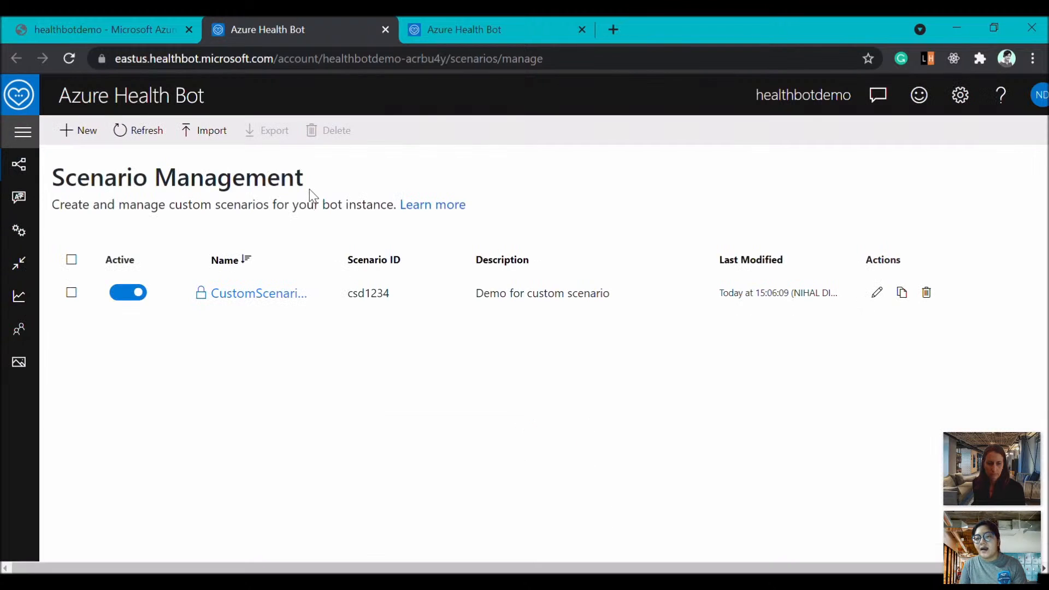
Start a new scenario named DemoCustom with the description "Demo for custom scenario".
left_click(89, 142)
type("Dem")
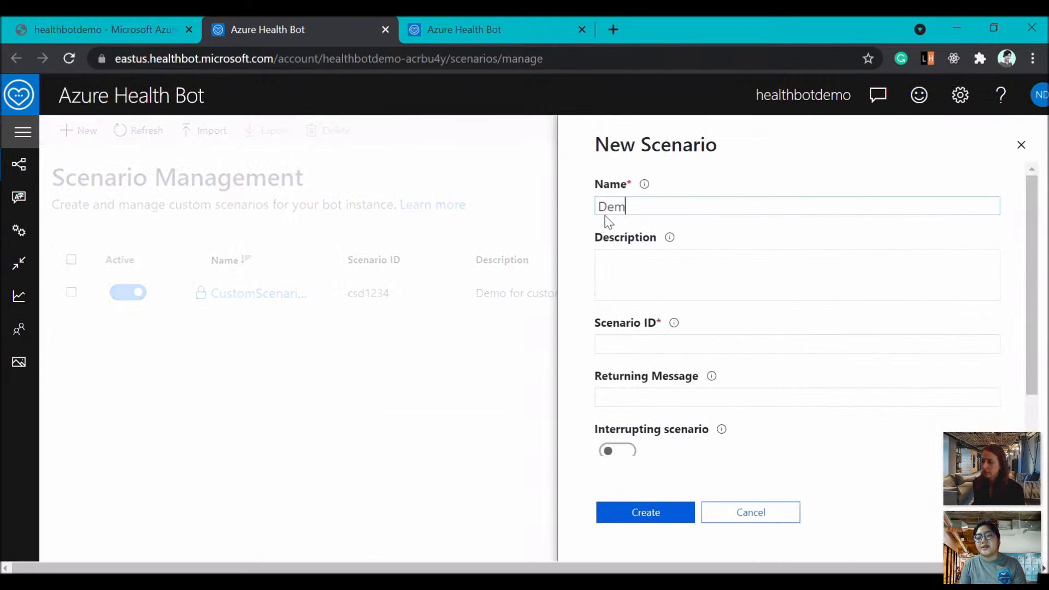
type("oCustom")
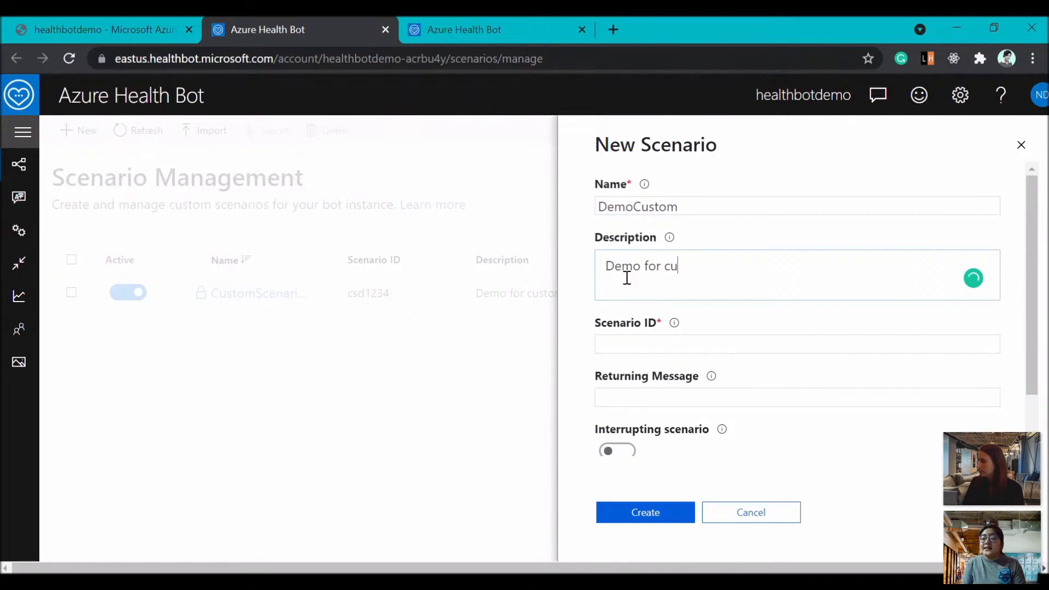
type("stom sce")
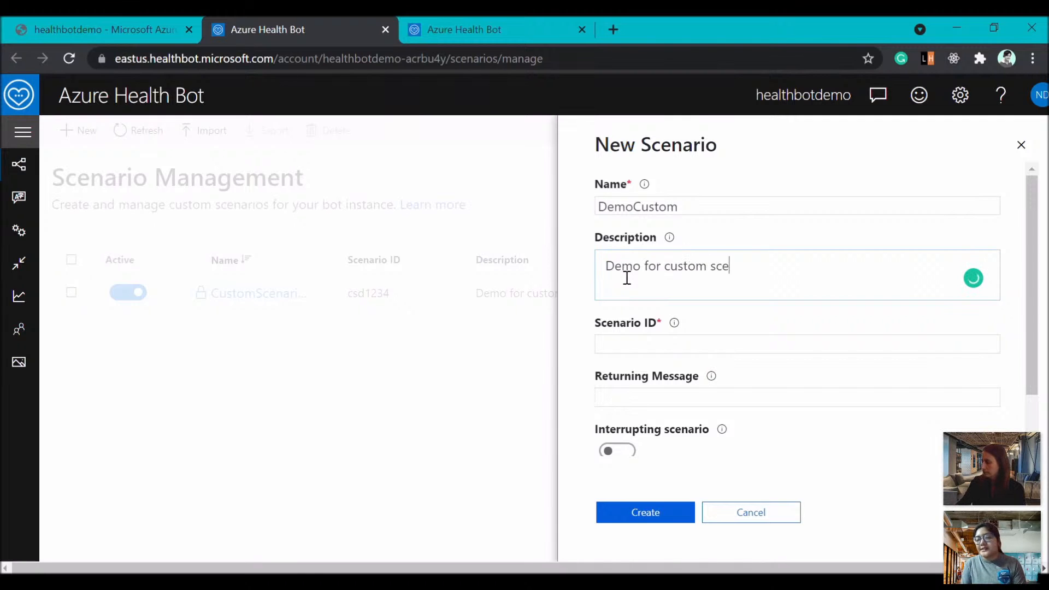
type("nario")
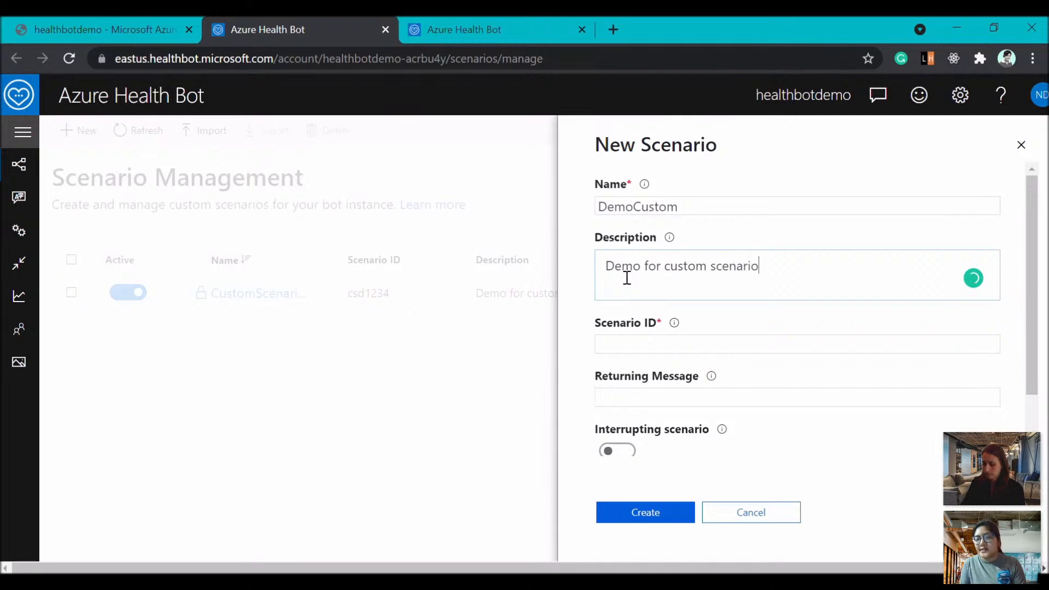
Set the scenario ID to cs1234 and the returning message to Welcome, and create the scenario with interrupting switched off.
left_click(636, 355)
type("cs1234")
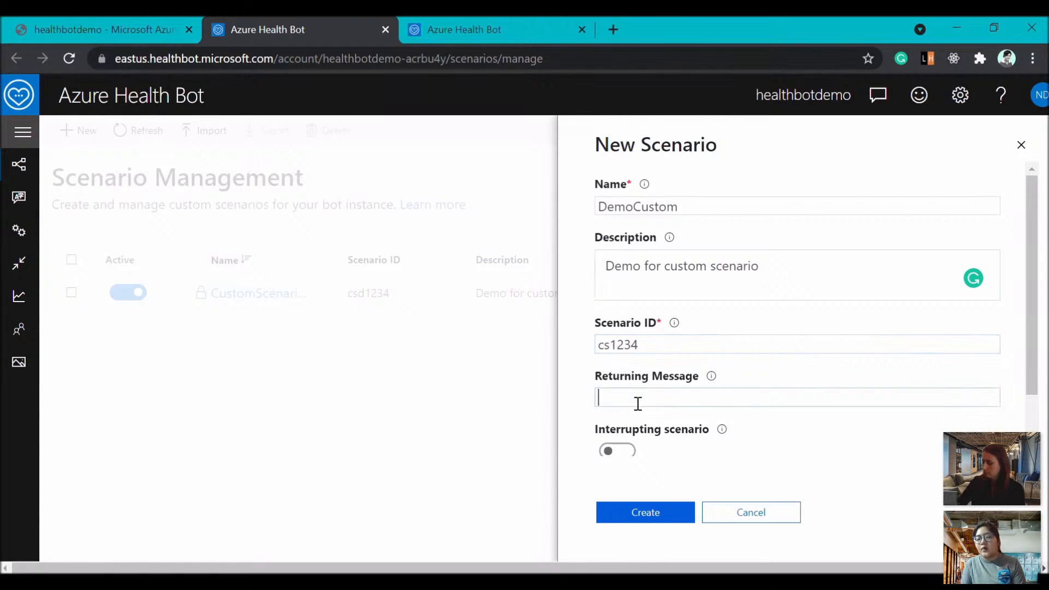
left_click(638, 404)
type("Welcome")
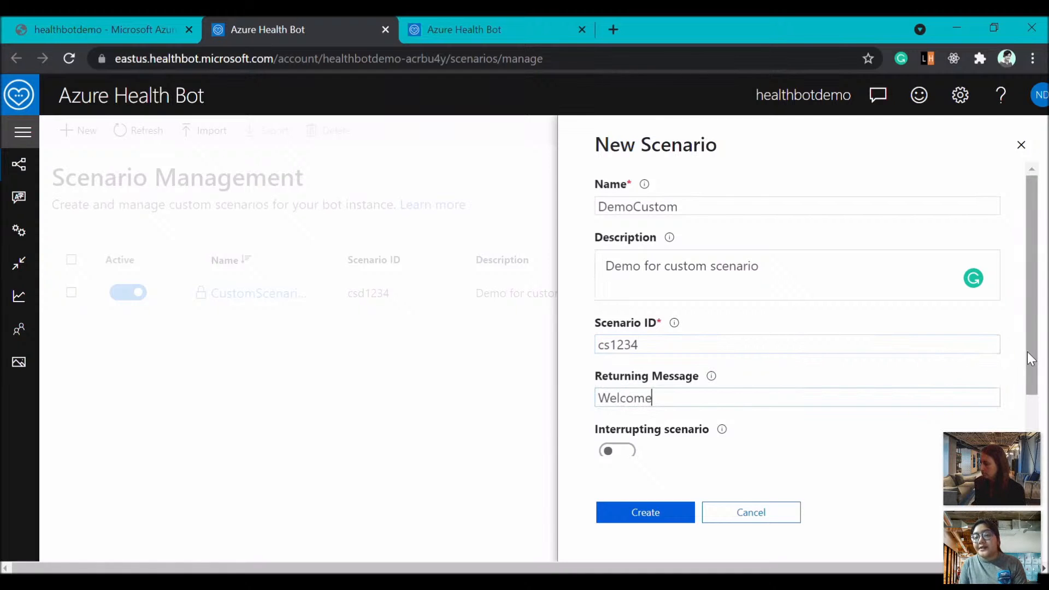
left_click_drag(1027, 352, 1025, 427)
left_click(623, 391)
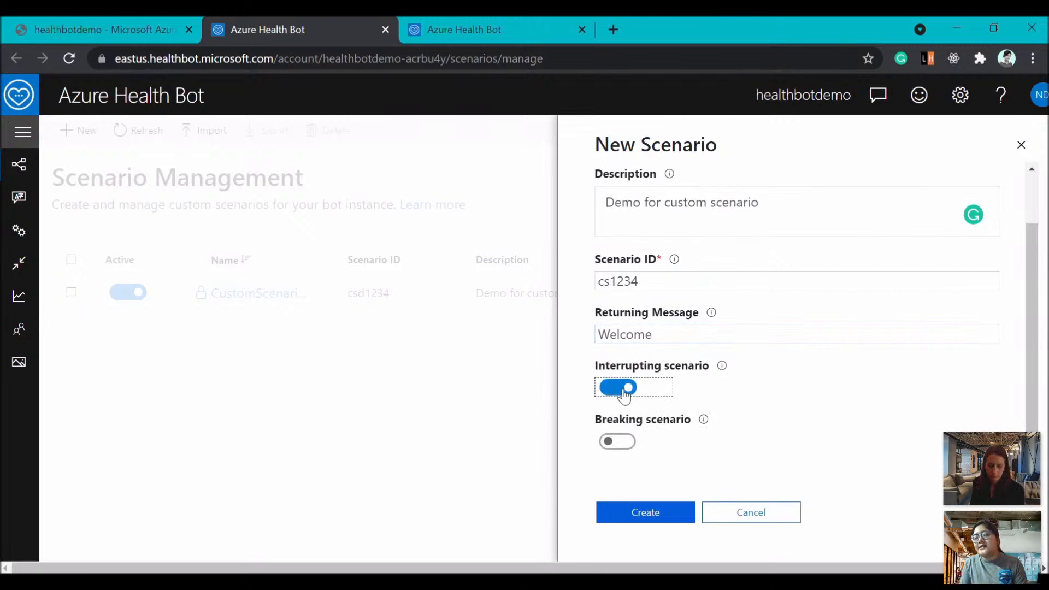
left_click(624, 391)
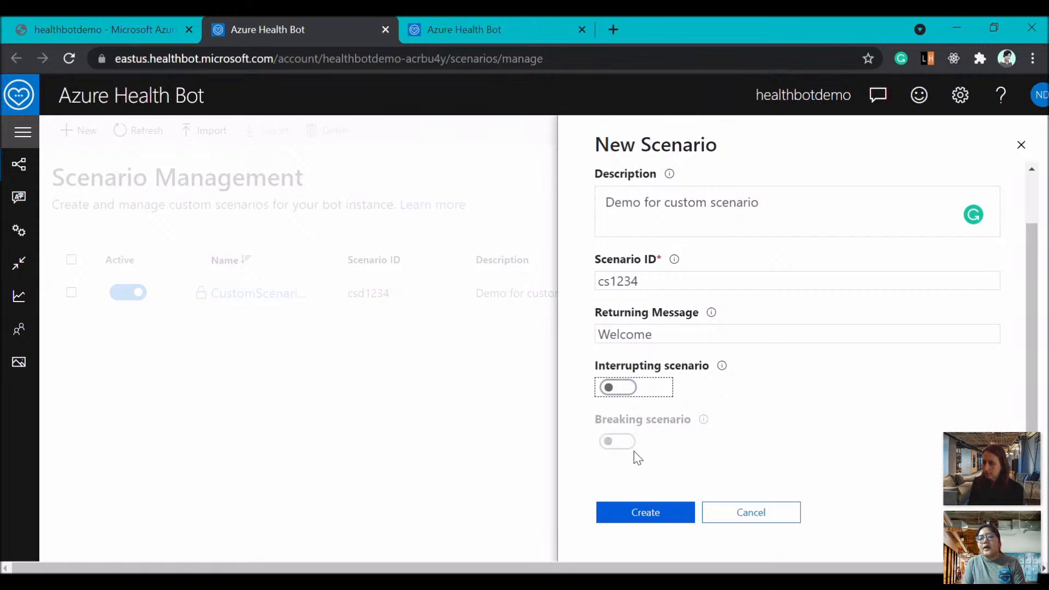
left_click(658, 519)
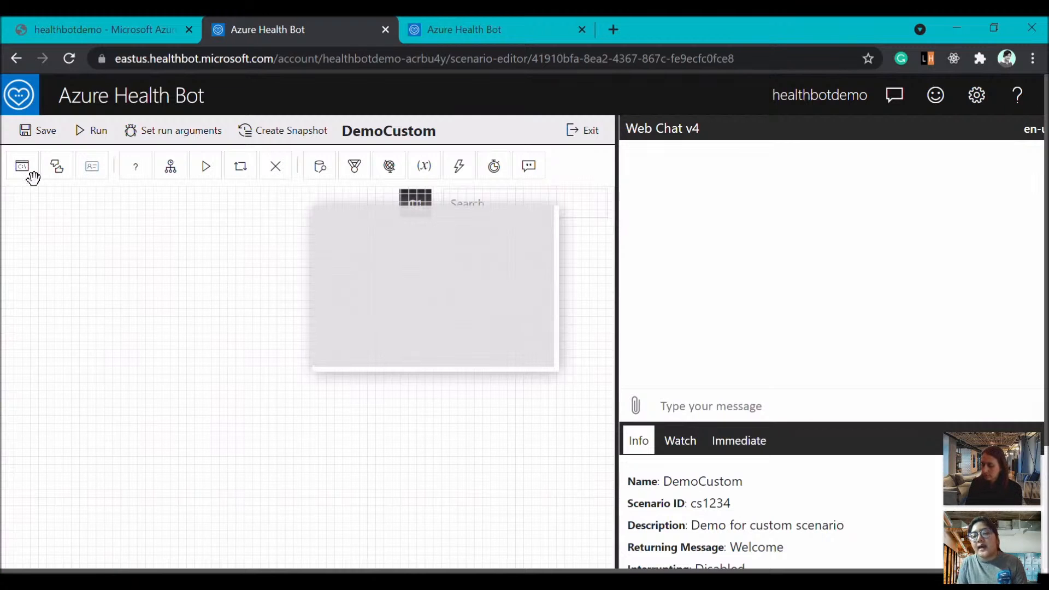
Add a prompt element near the upper-left of the scenario canvas and title it Greetings.
left_click_drag(33, 177, 140, 236)
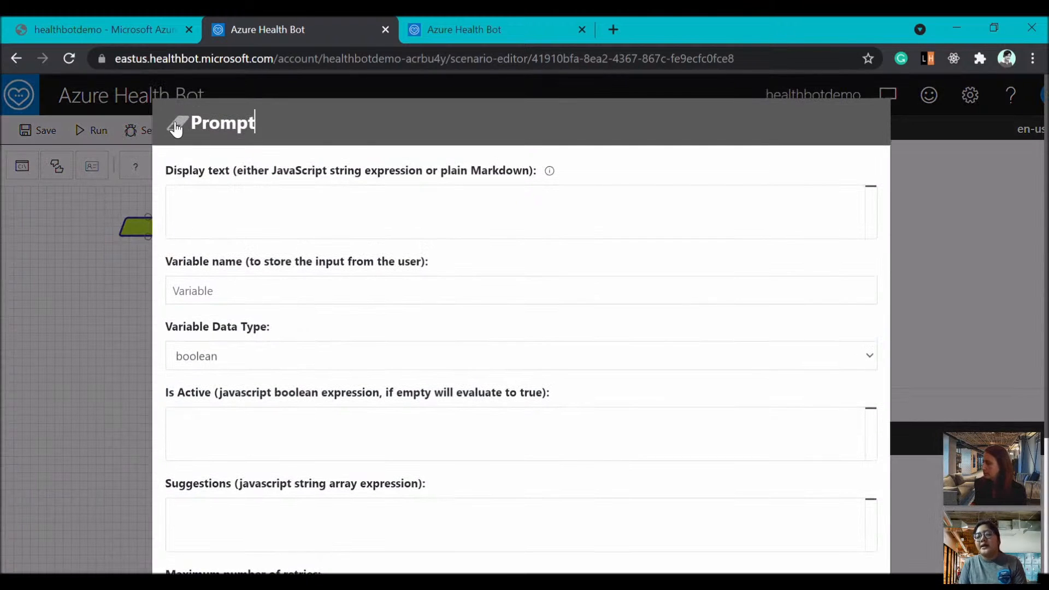
key("BackSpace")
key("BackSpace")
key("BackSpace")
key("BackSpace")
key("BackSpace")
type("Gre")
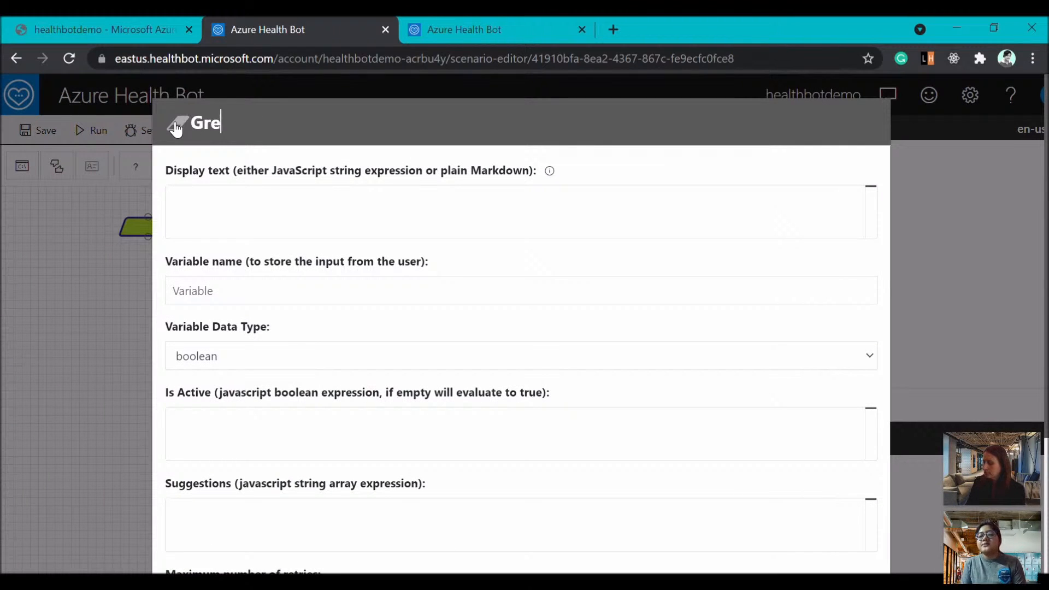
type("etings")
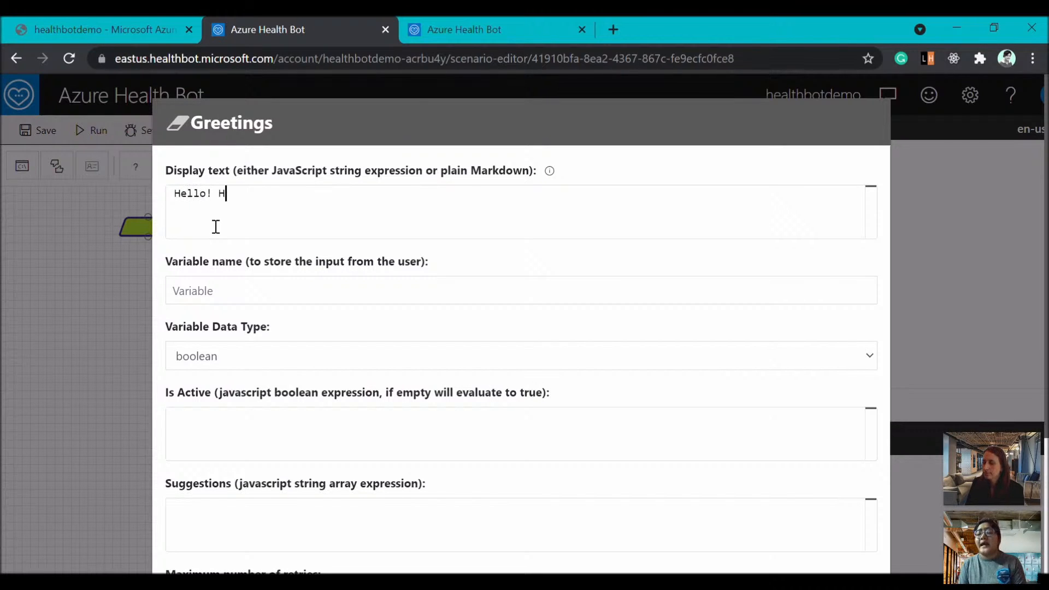
Set the Greetings prompt's display text to "Hello! How can I help you?" and its variable name to help.
type("are ")
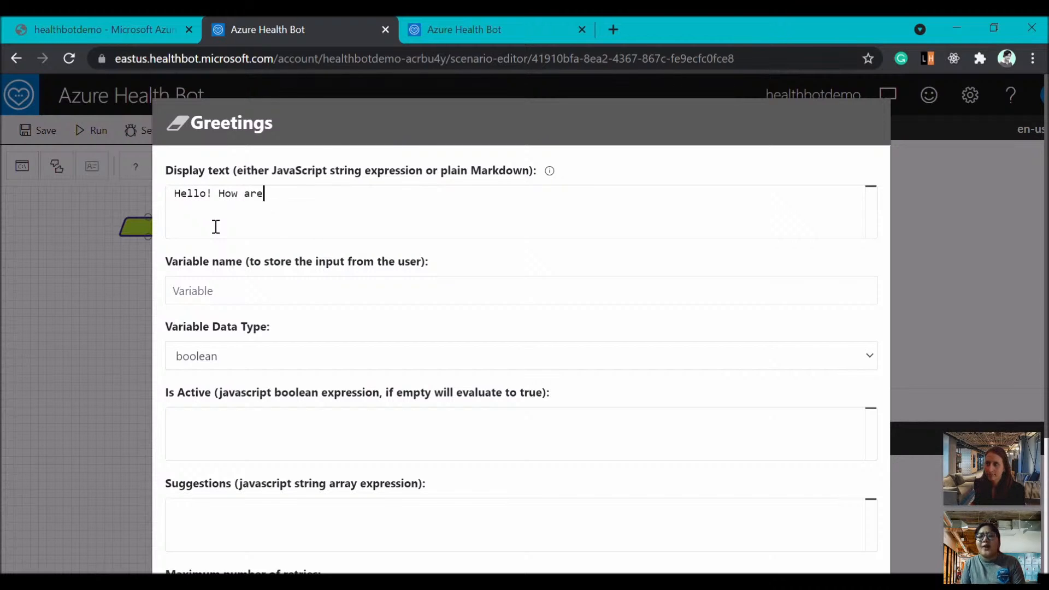
type("can I help you?")
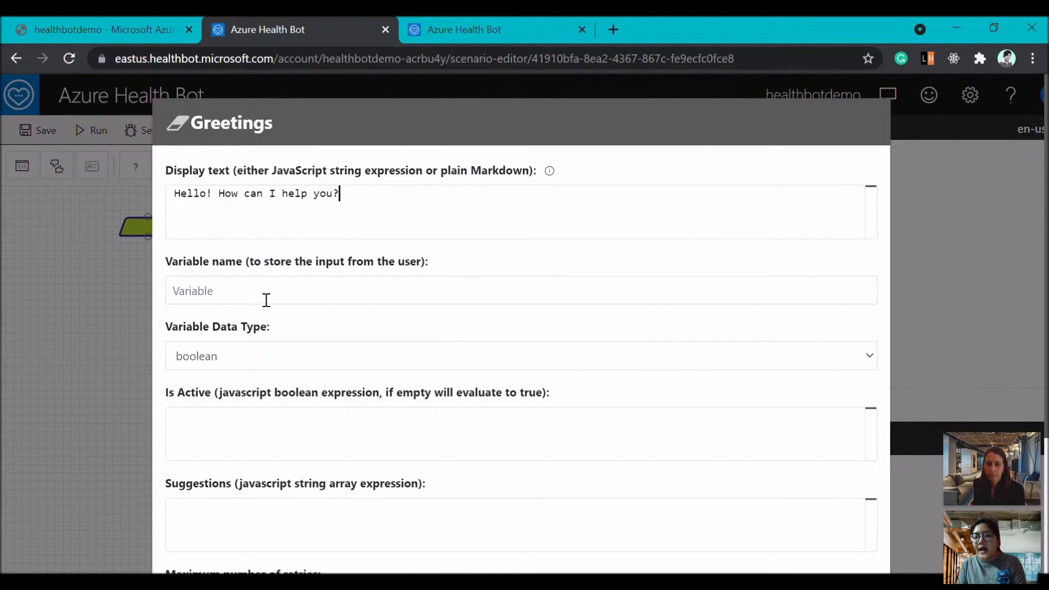
left_click(267, 300)
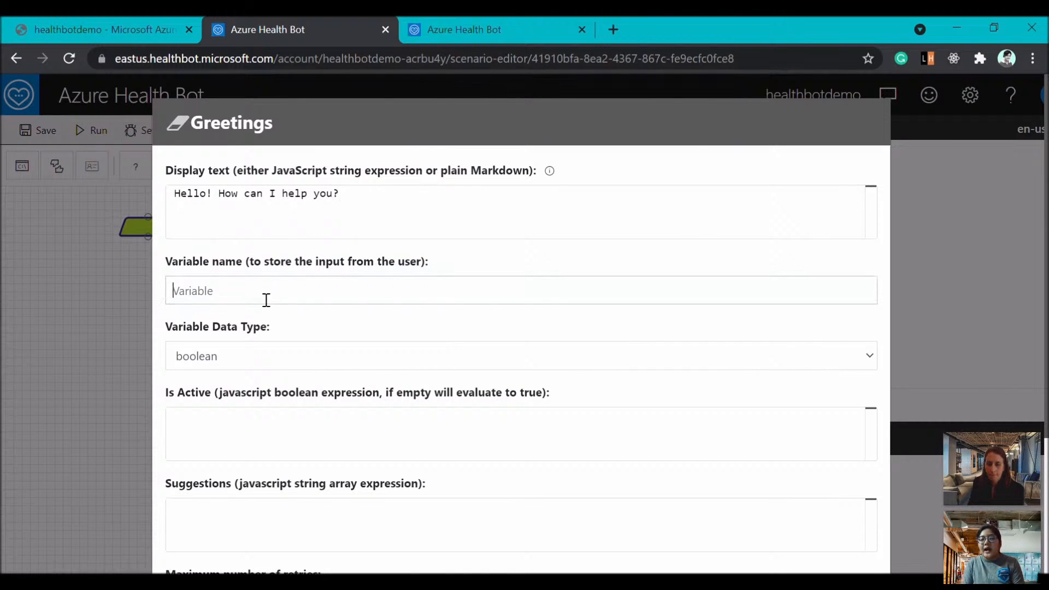
type("help")
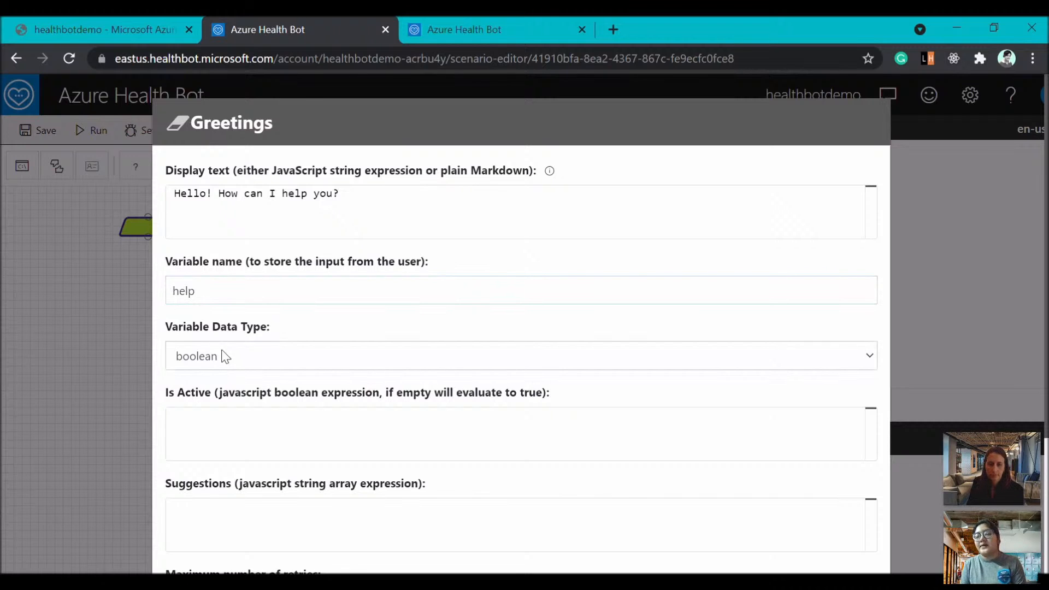
Set the prompt's variable data type to choice with the choices array ["Services","Departments","More Info"] and save the prompt.
left_click(224, 247)
left_click(240, 428)
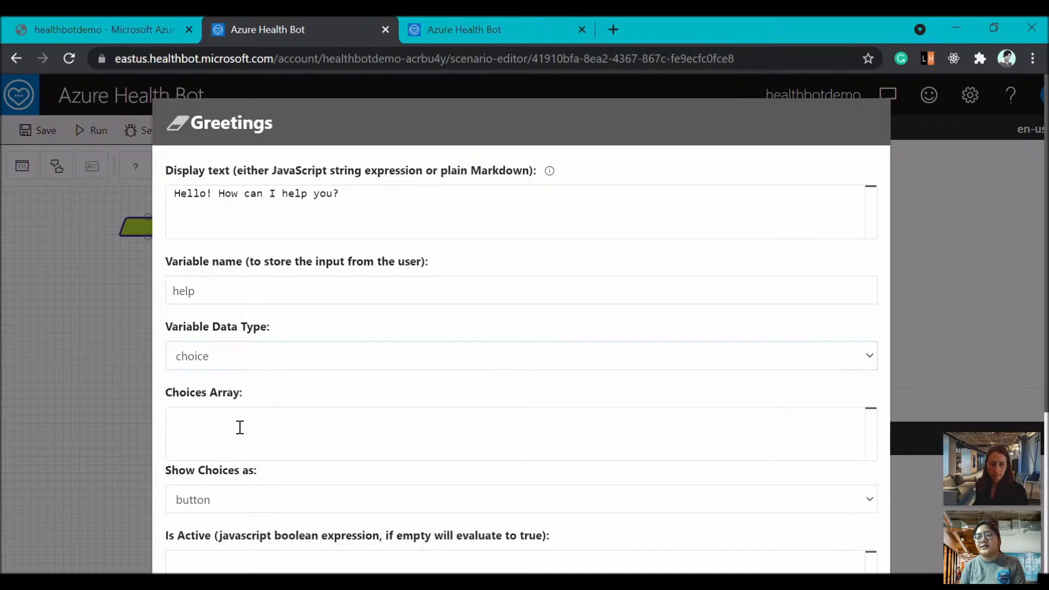
type("[\"")
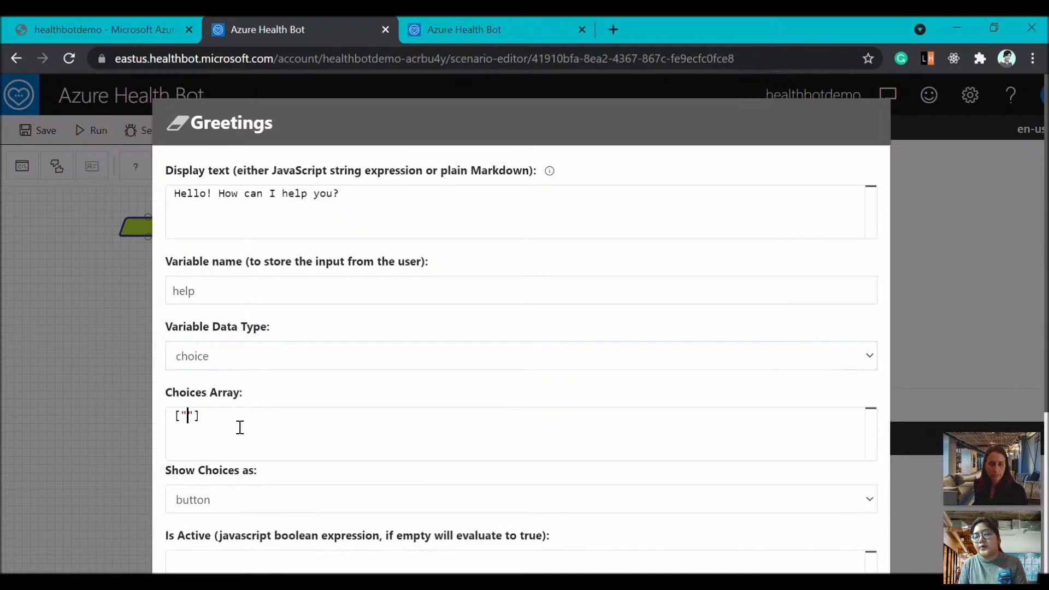
type("Services")
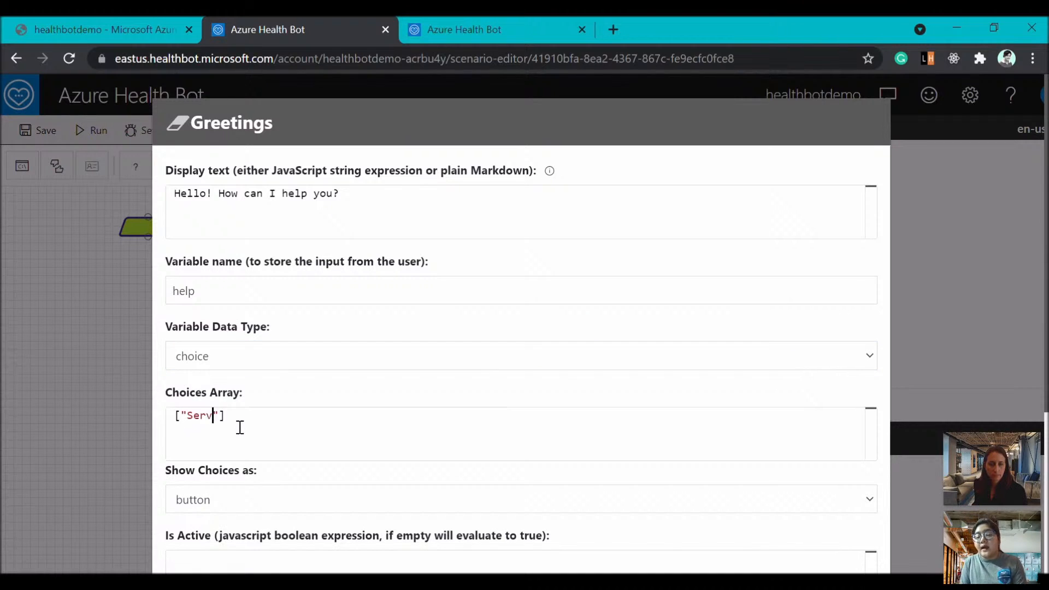
key("Right")
type(",")
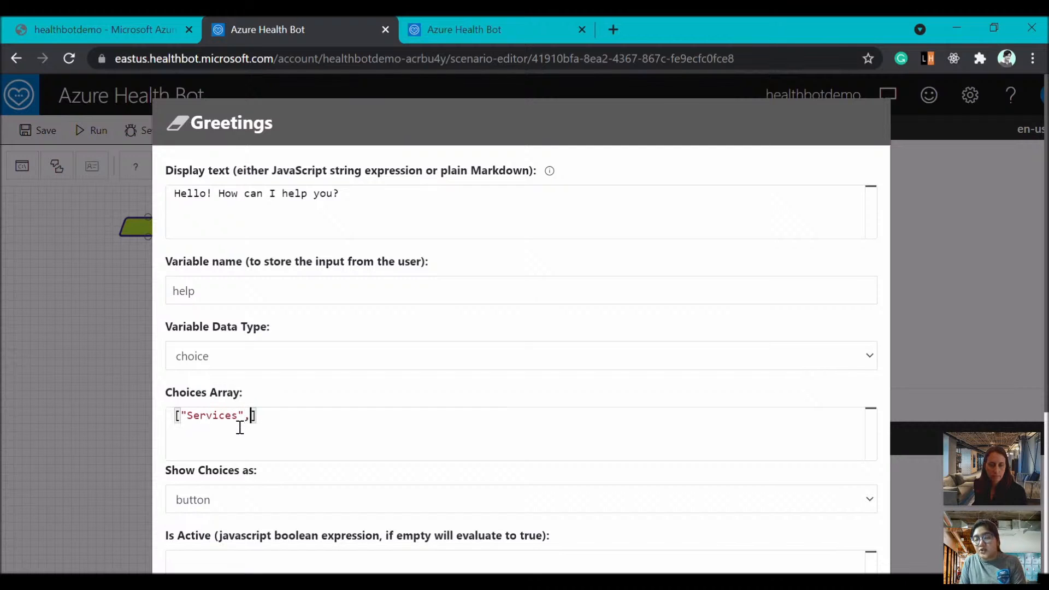
type("\"Departmen")
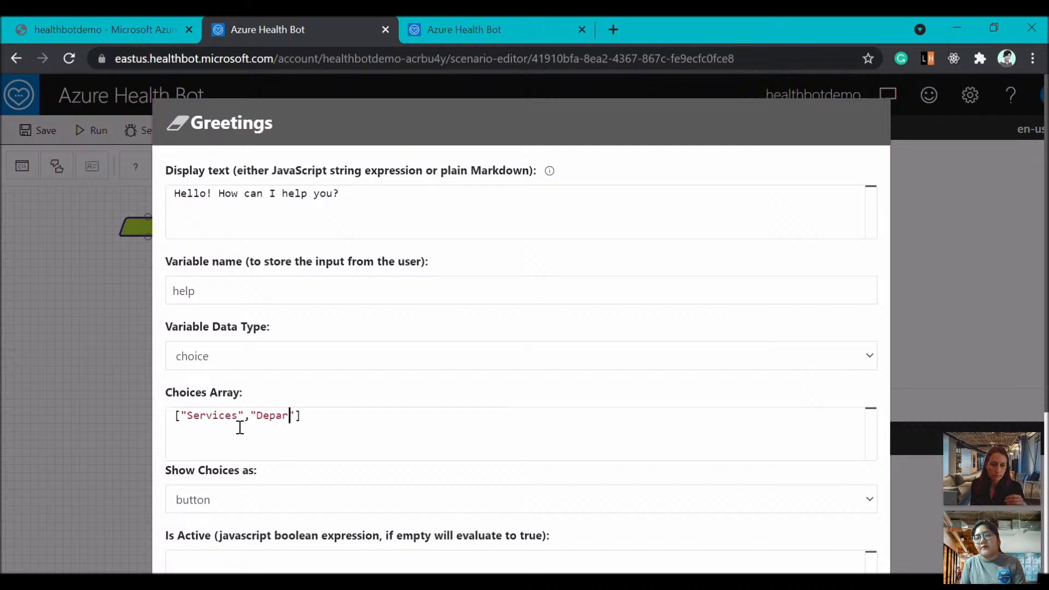
type("ts")
key("Right")
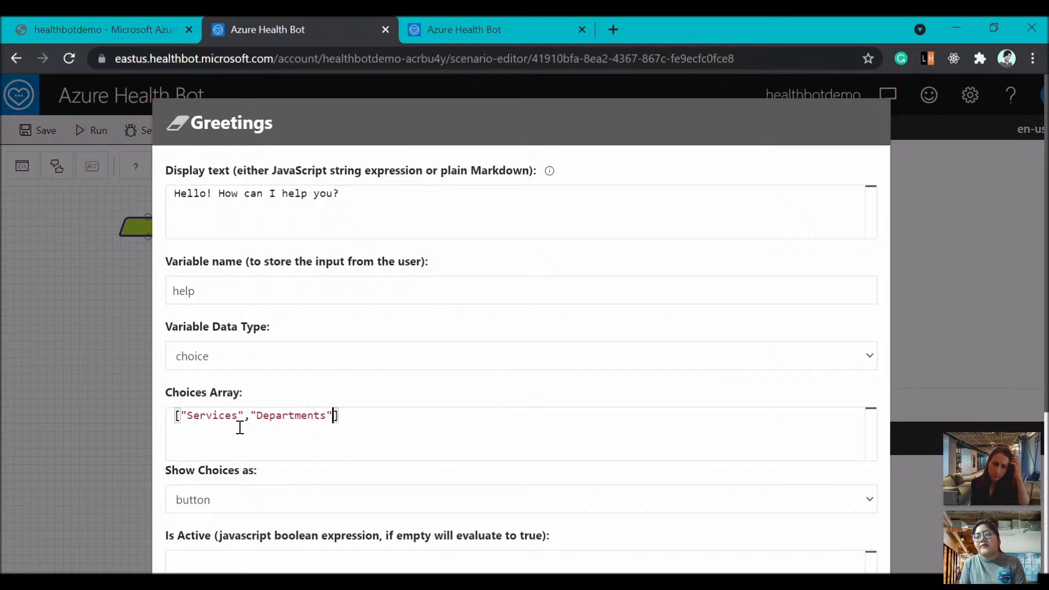
type(",\"")
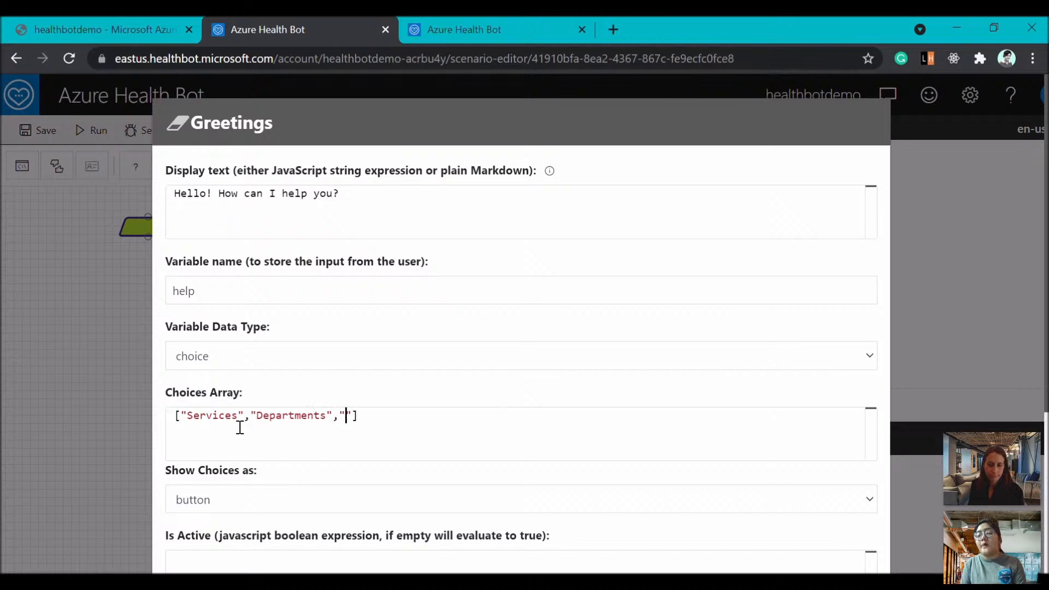
type("More Info")
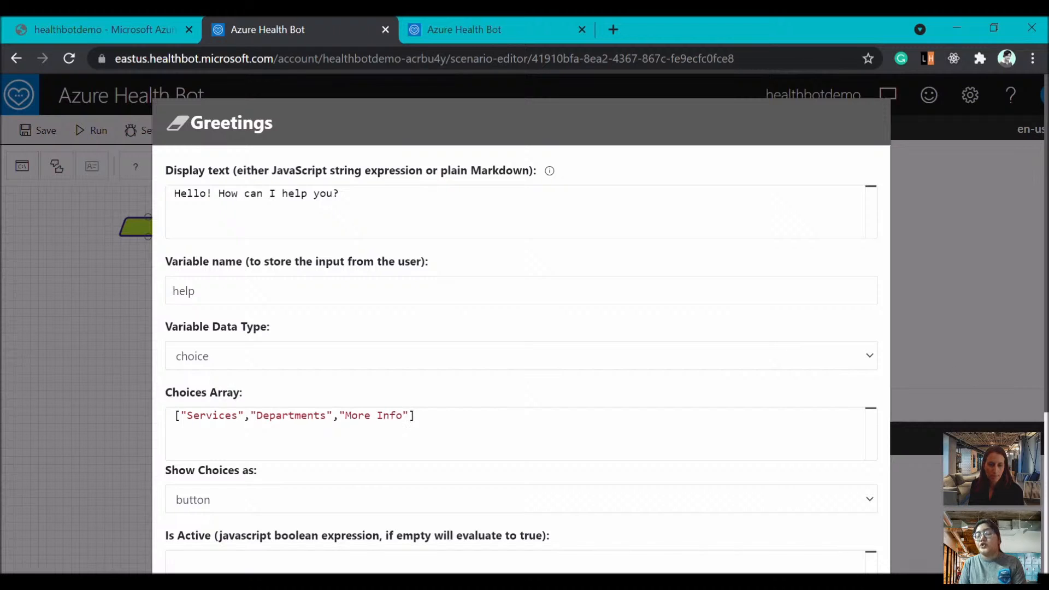
scroll(346, 253, "down", 5)
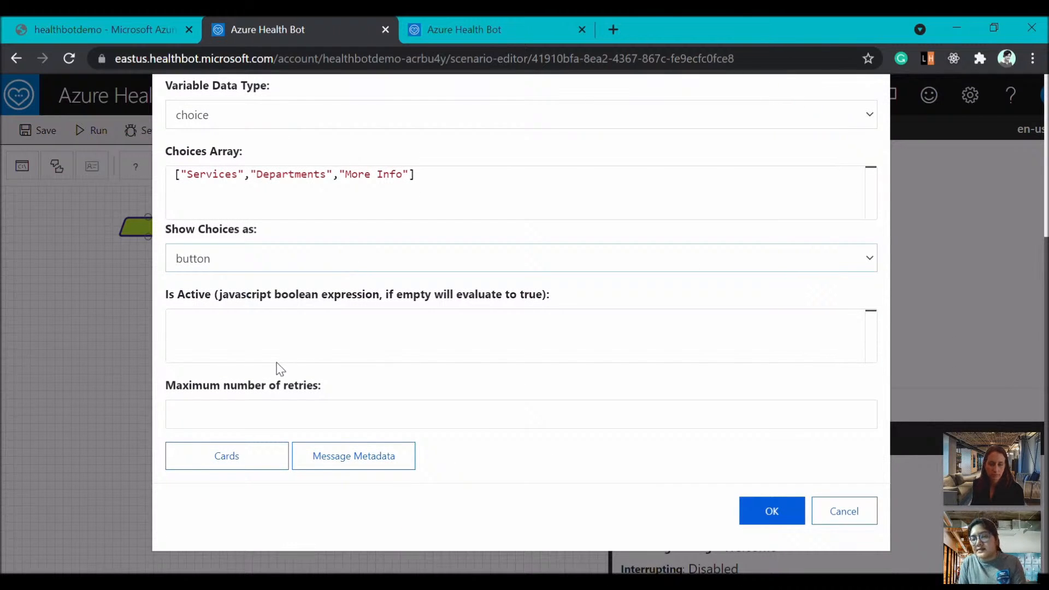
left_click(771, 510)
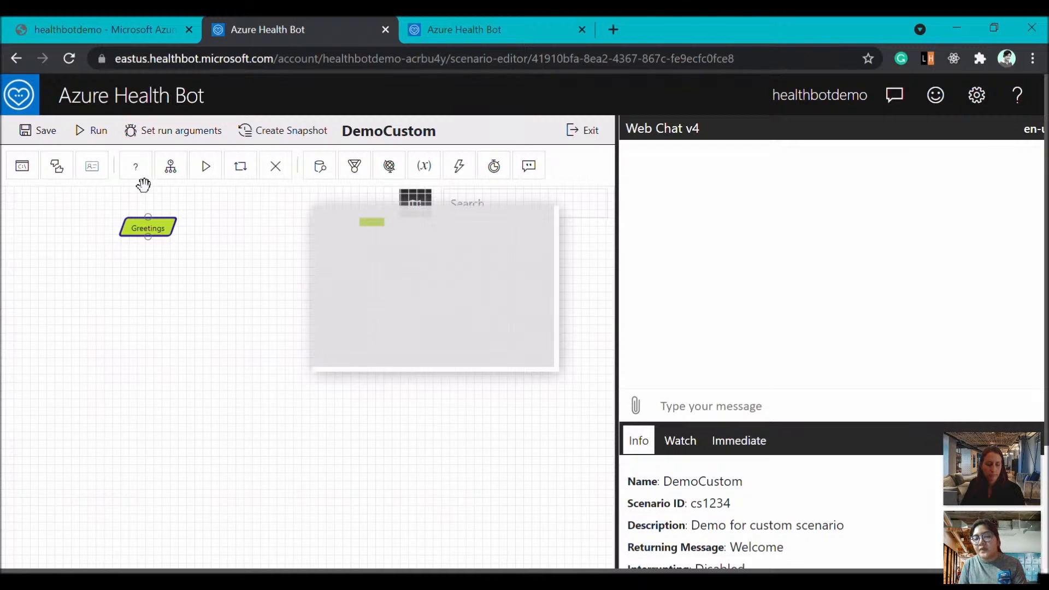
Add a branch element below Greetings with the boolean expression scenario.help.index === 0;.
left_click_drag(143, 181, 152, 288)
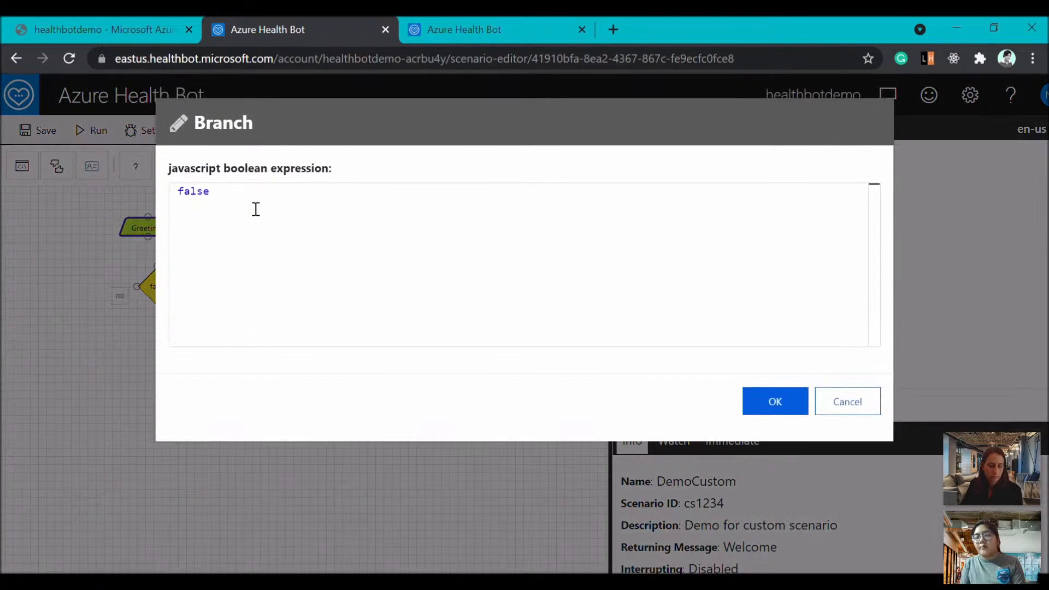
left_click_drag(256, 210, 156, 193)
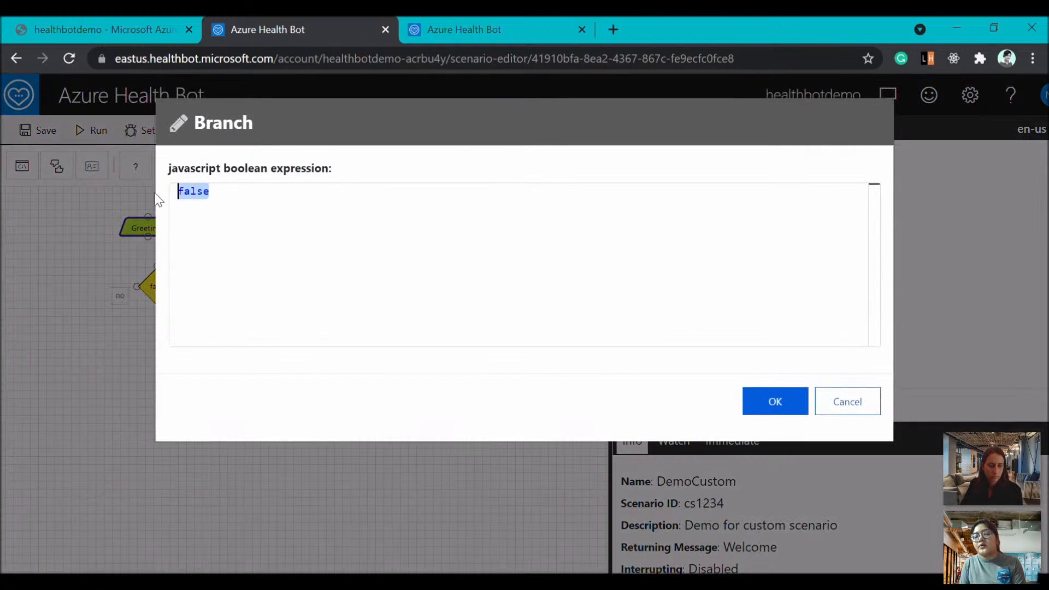
type("scen")
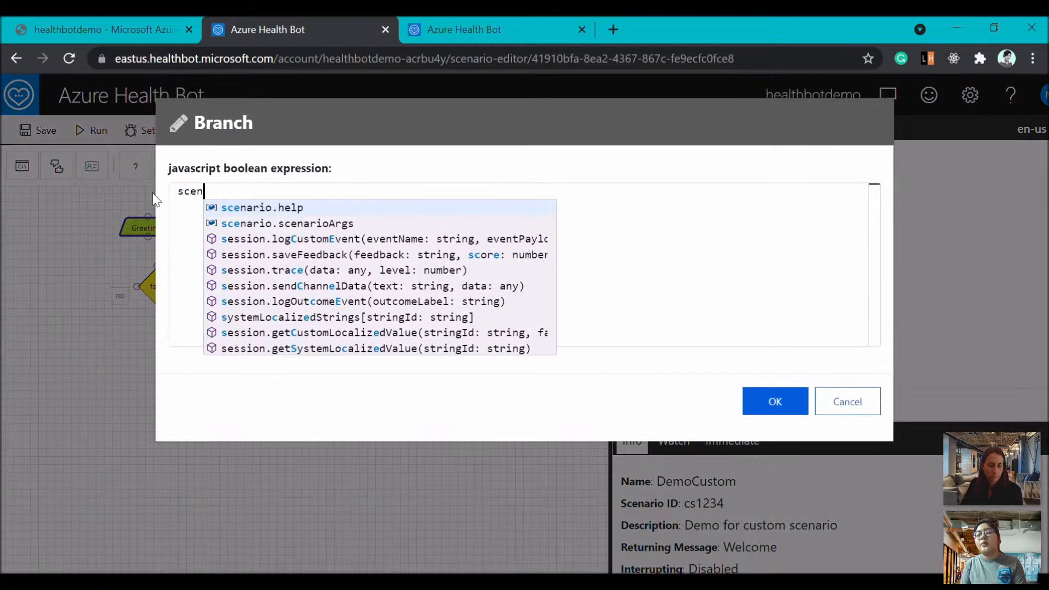
type("ario.")
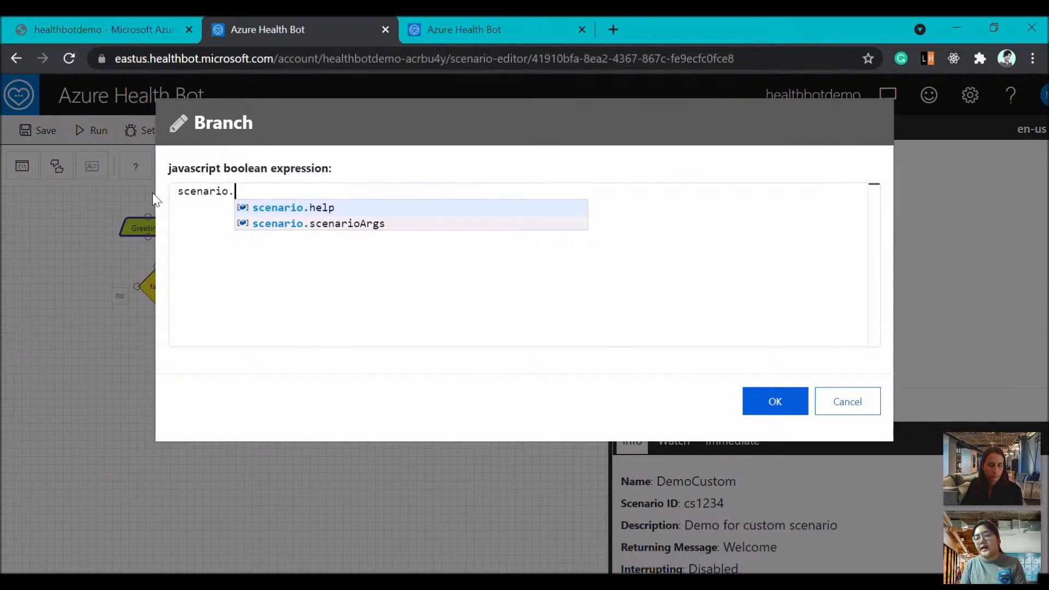
type("help.")
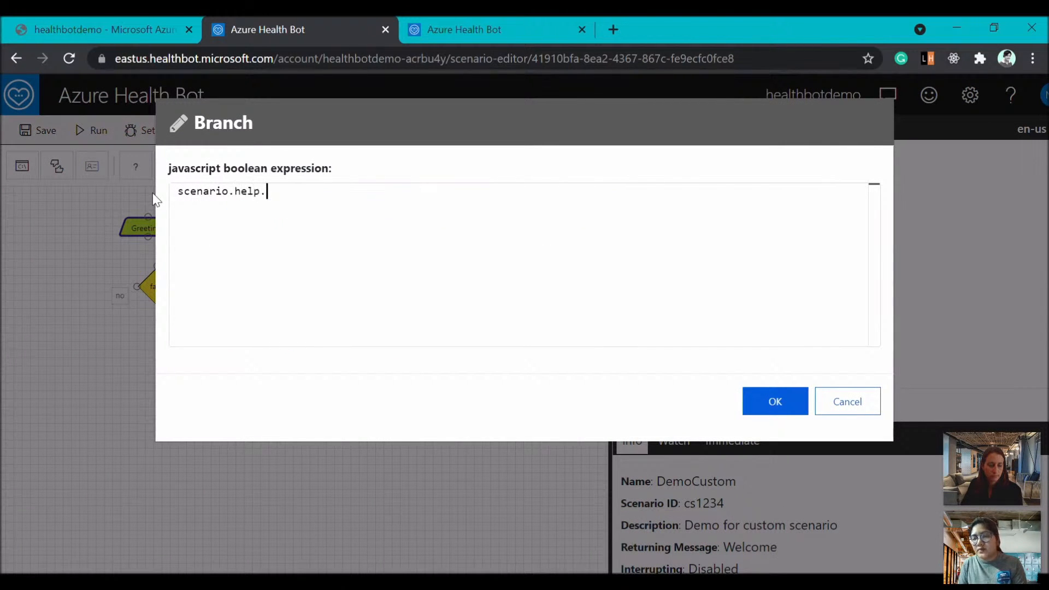
type("index === 0;")
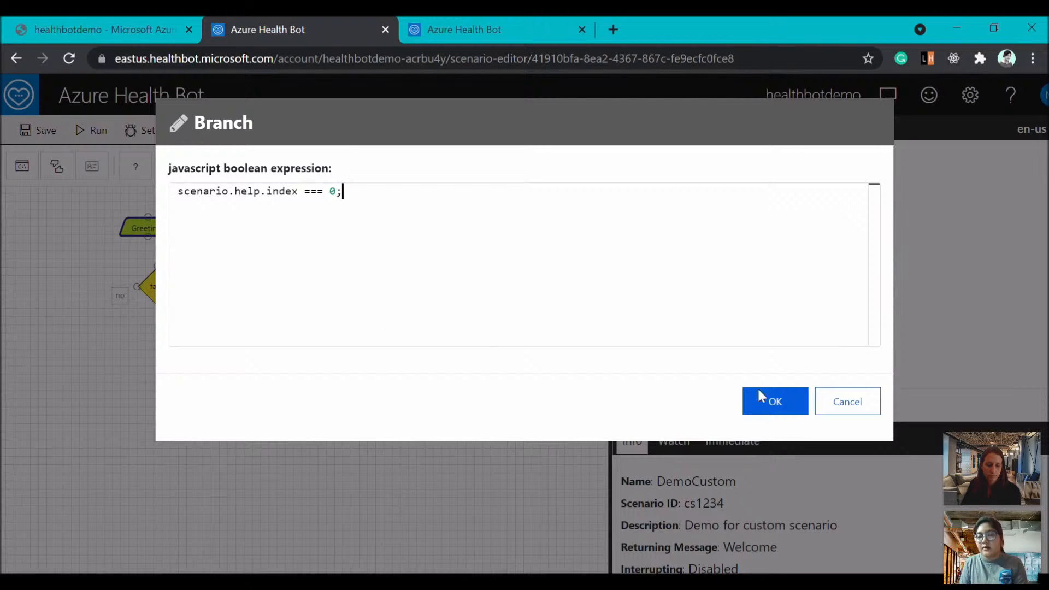
left_click(773, 401)
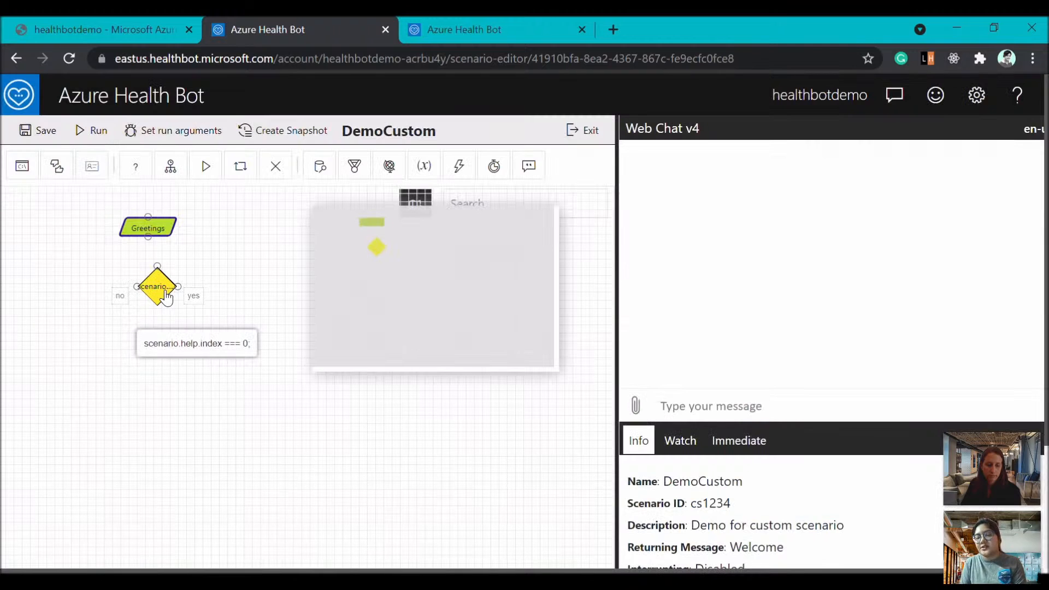
Align the branch beneath the Greetings prompt and connect the prompt's output to the branch's input.
left_click_drag(163, 300, 158, 300)
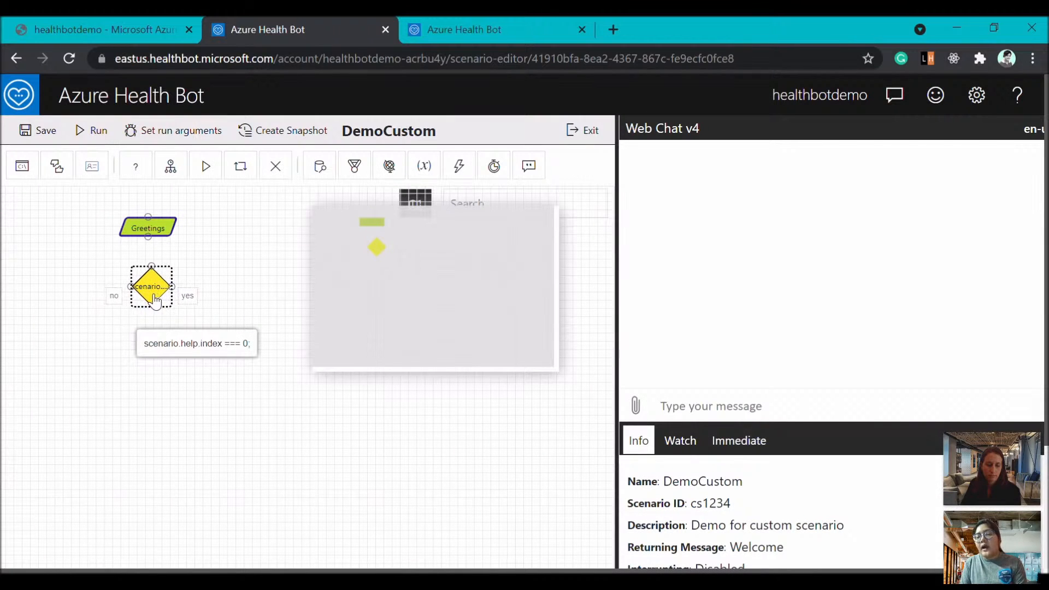
left_click_drag(149, 237, 151, 316)
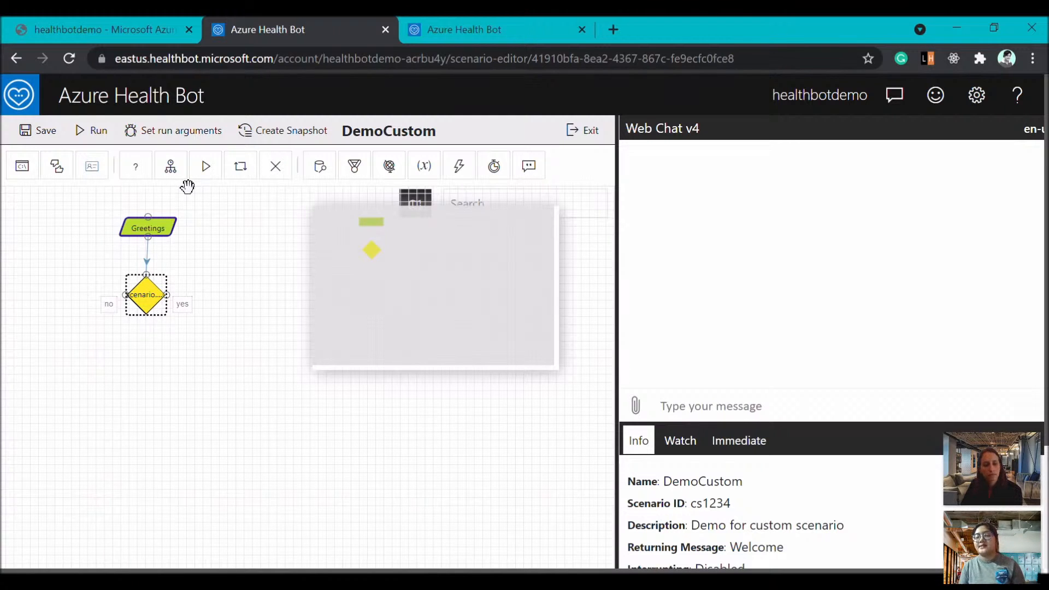
Add a prompt element titled Services beside the branch's yes side, with display text "Entering into Services..." and variable name services.
left_click(17, 162)
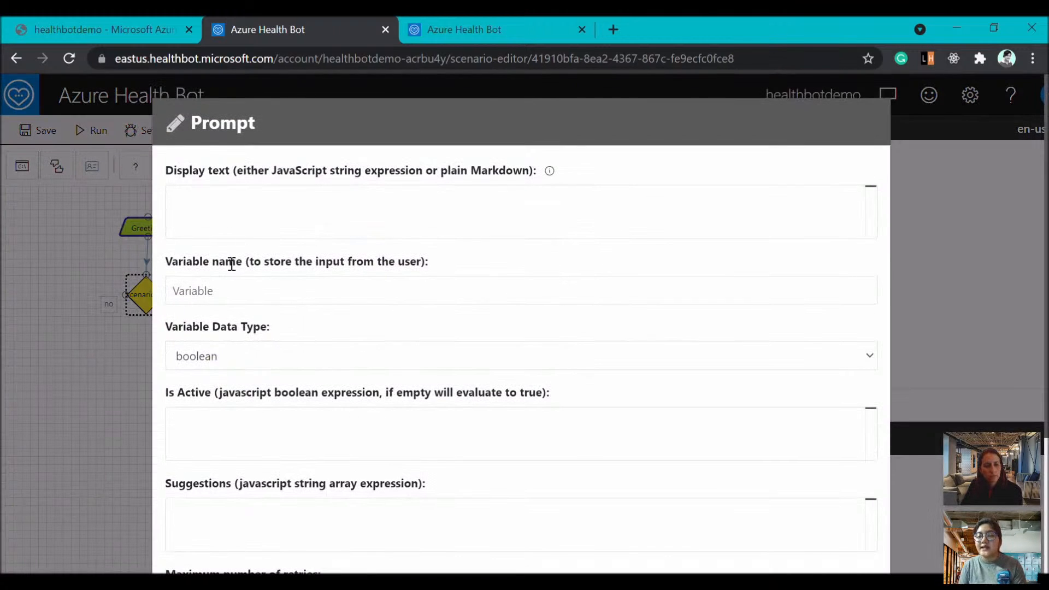
left_click_drag(278, 145, 179, 142)
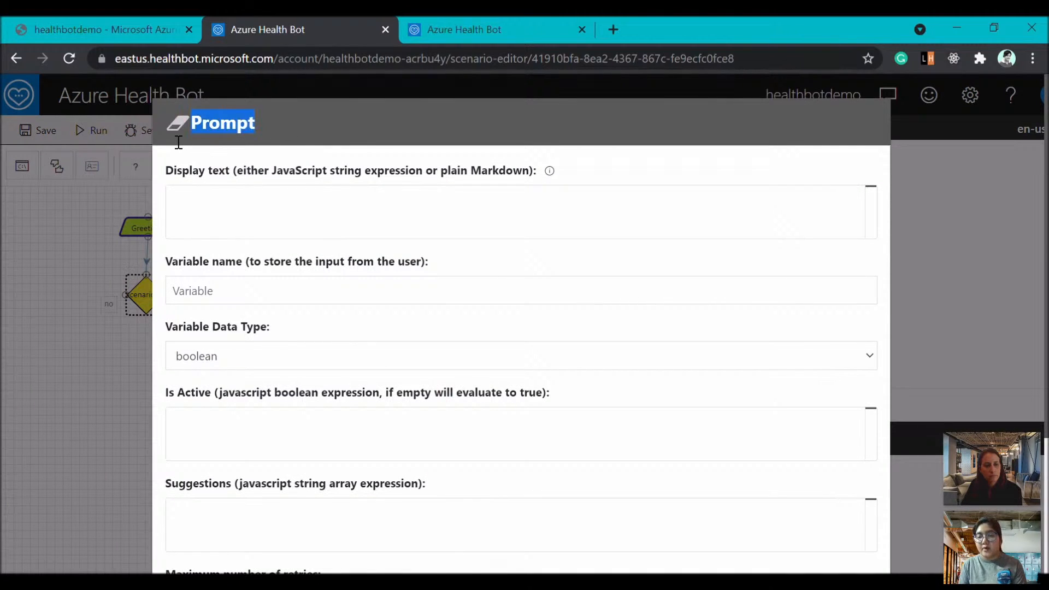
type("Services List")
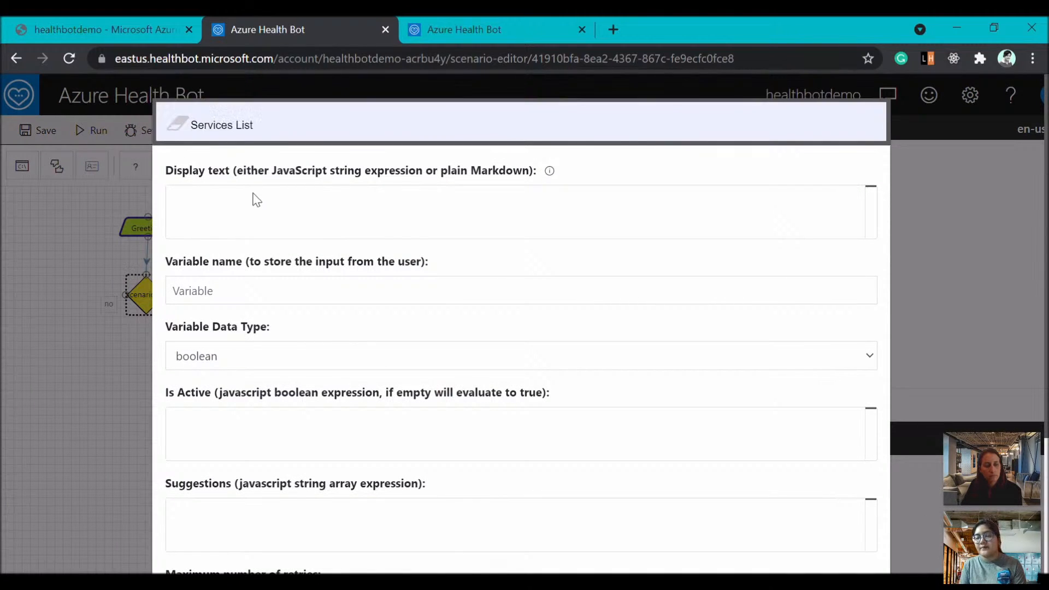
left_click(381, 234)
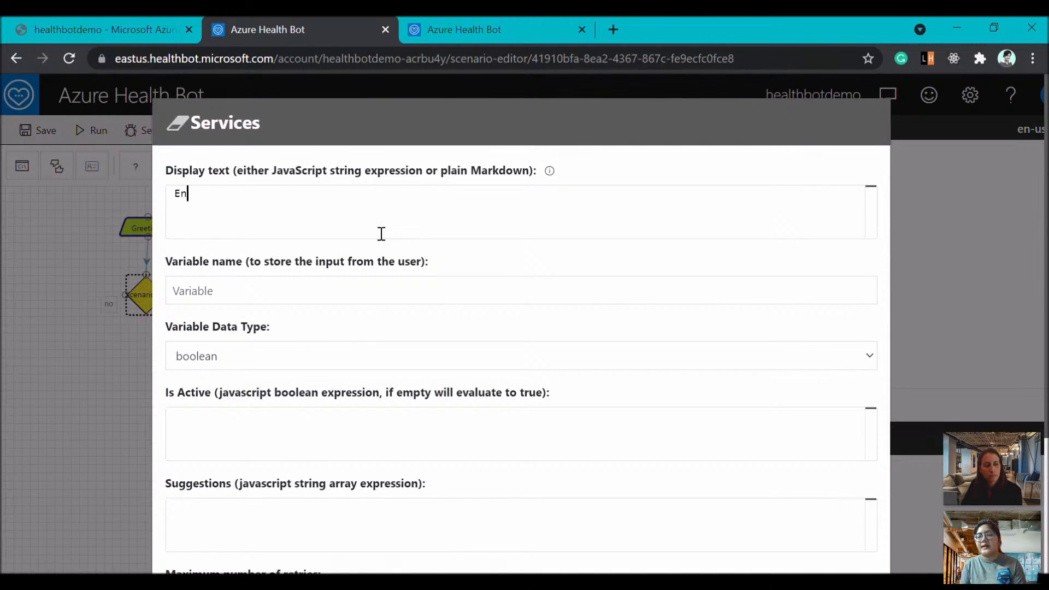
type("Entering into")
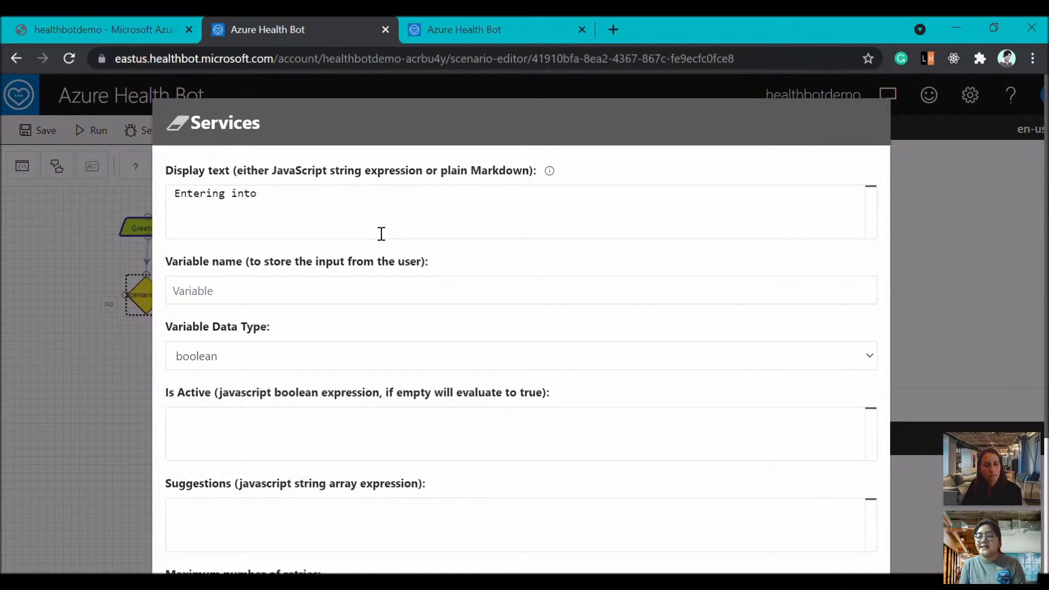
type(" Services...")
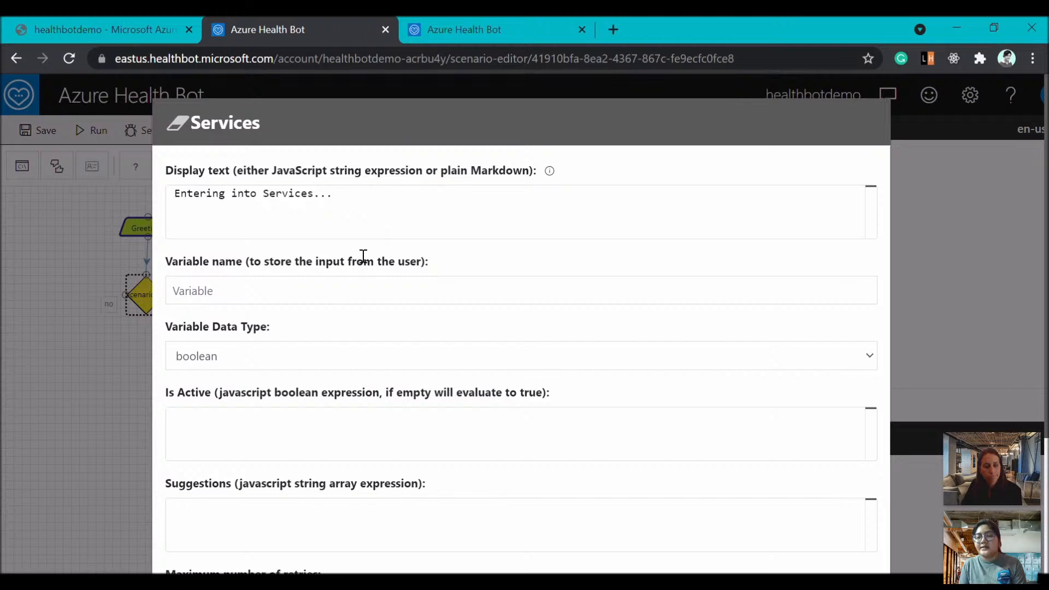
left_click(329, 293)
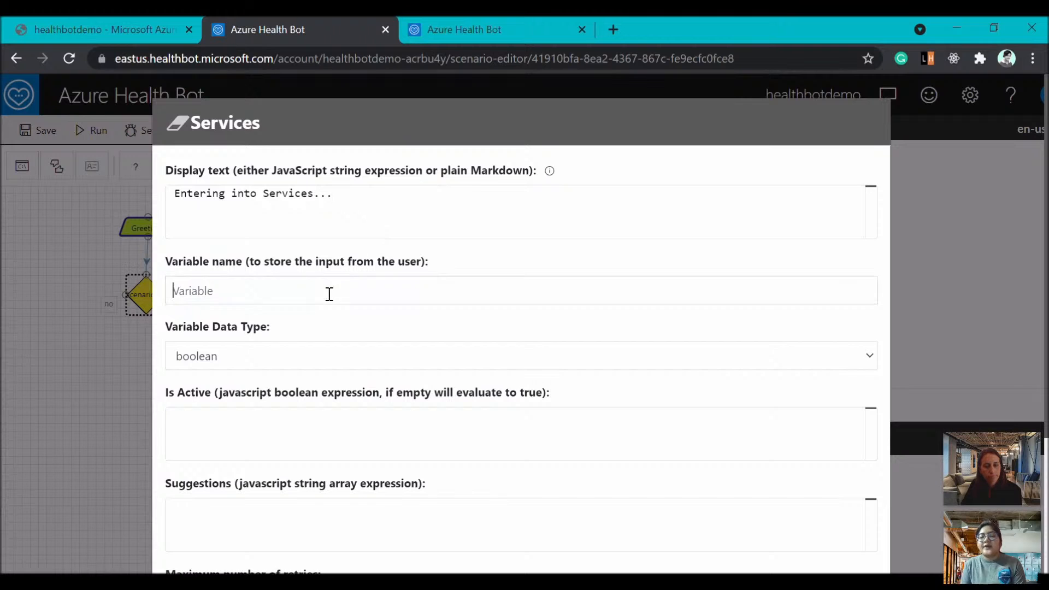
type("services")
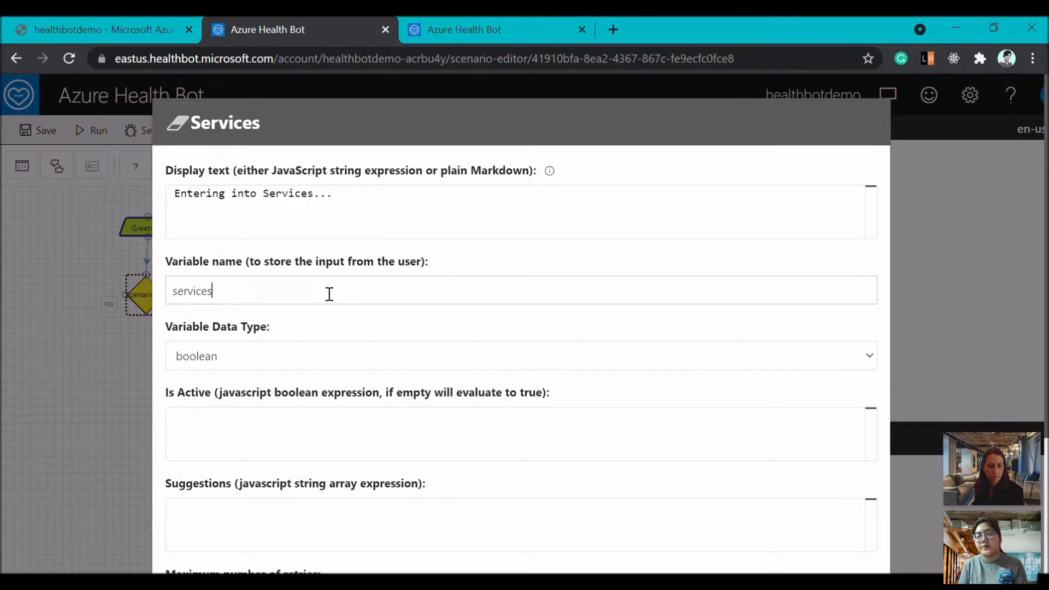
Set the Services prompt's variable data type to choice with the choices array ["Emergency and Trauma","OPD","Pharmacy"].
left_click(237, 259)
left_click(215, 438)
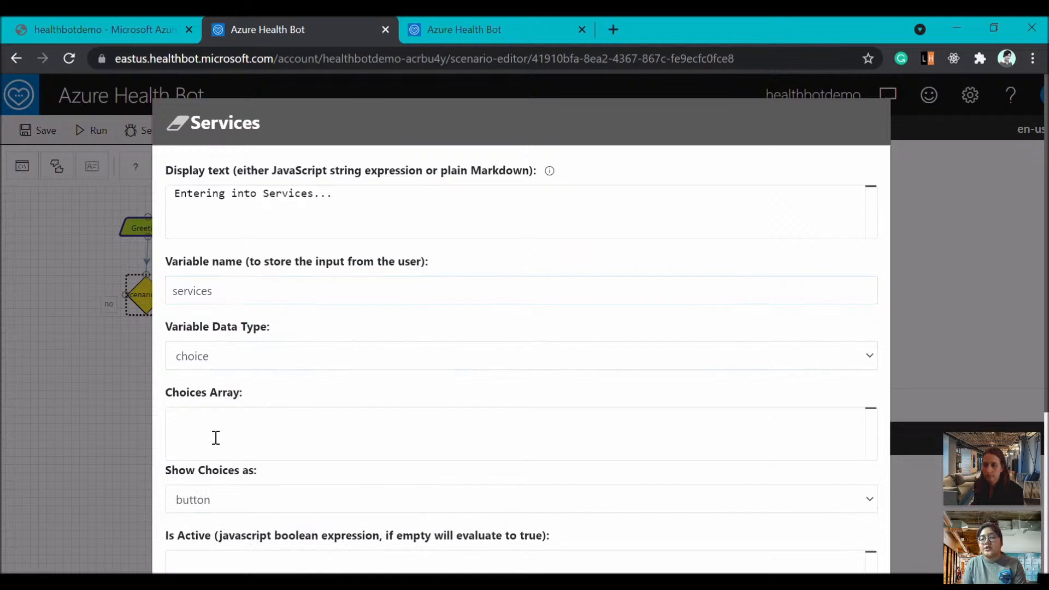
type("[\"")
type("Emergency and ")
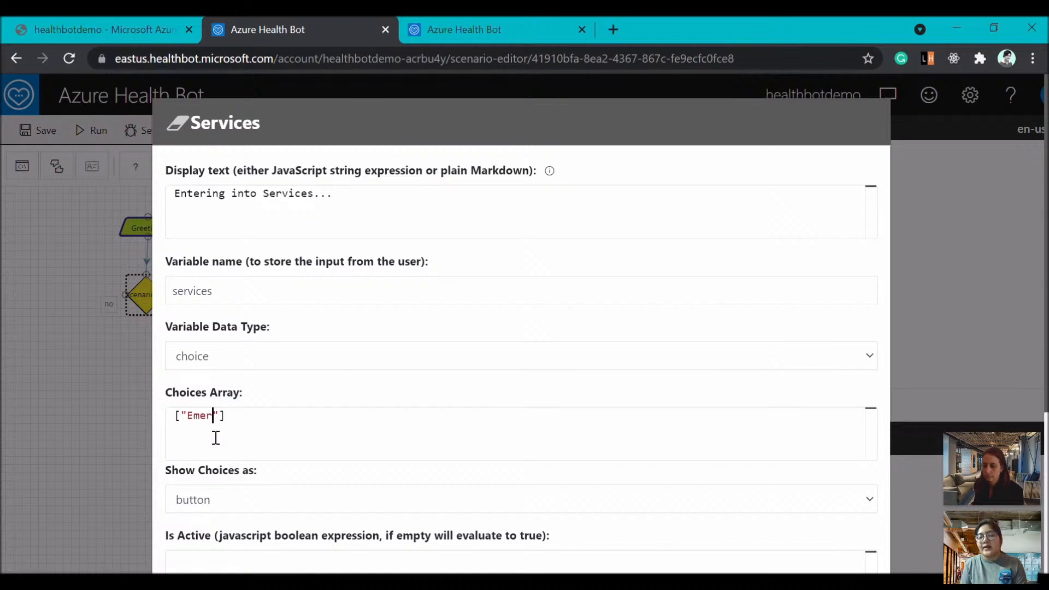
type("Tra")
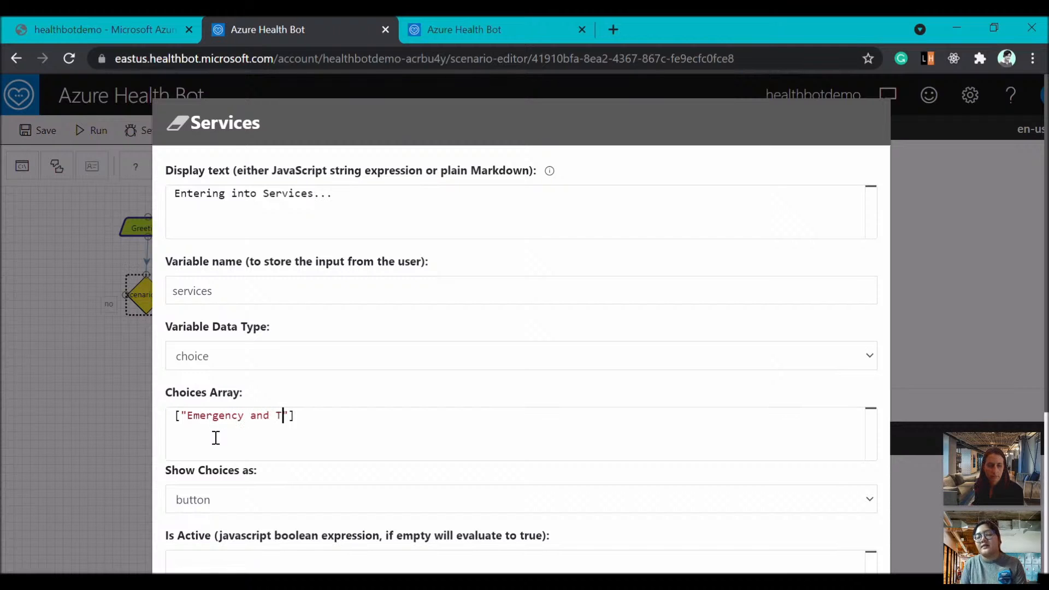
type("uma\"m")
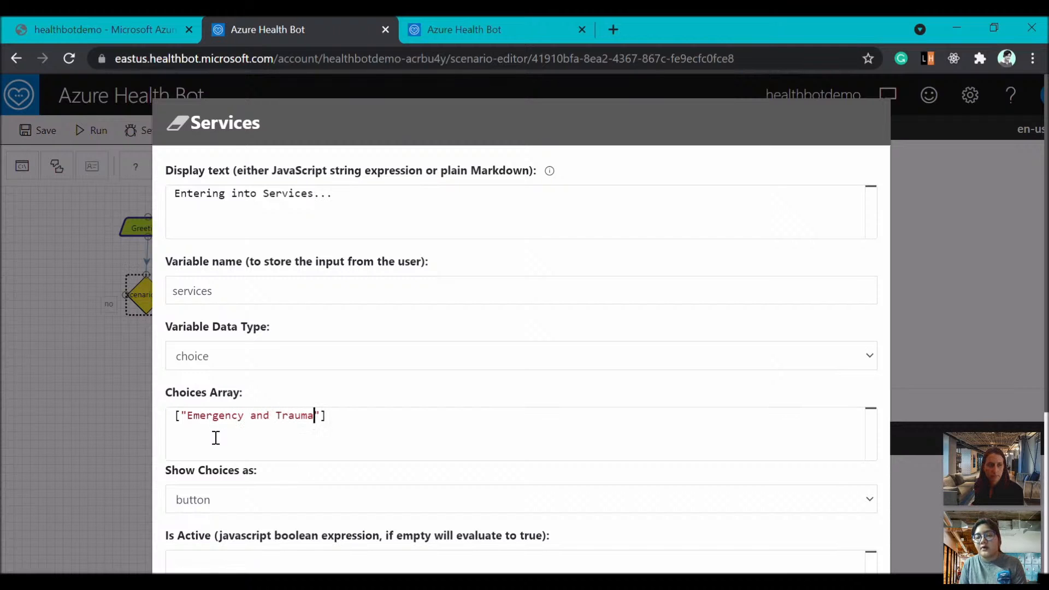
type("\"OPD\"")
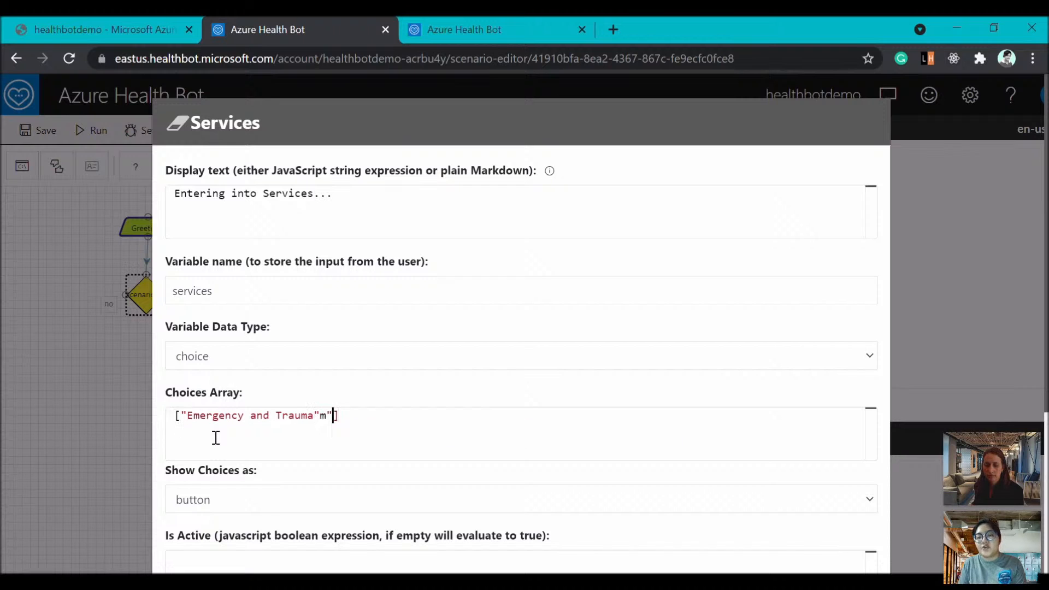
key("BackSpace")
key("BackSpace")
key("BackSpace")
key("BackSpace")
key("BackSpace")
key("BackSpace")
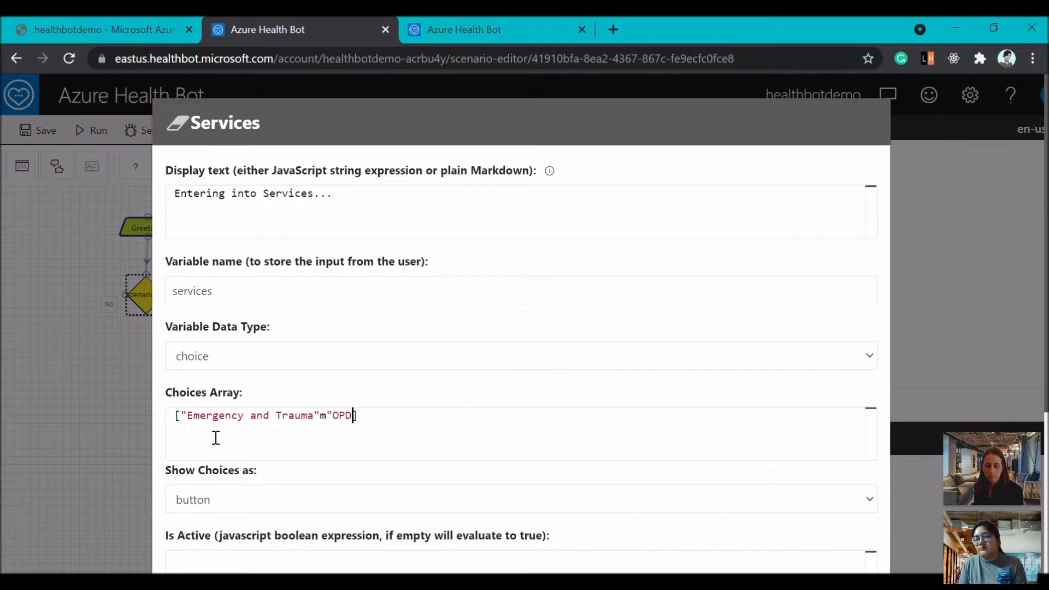
type(",")
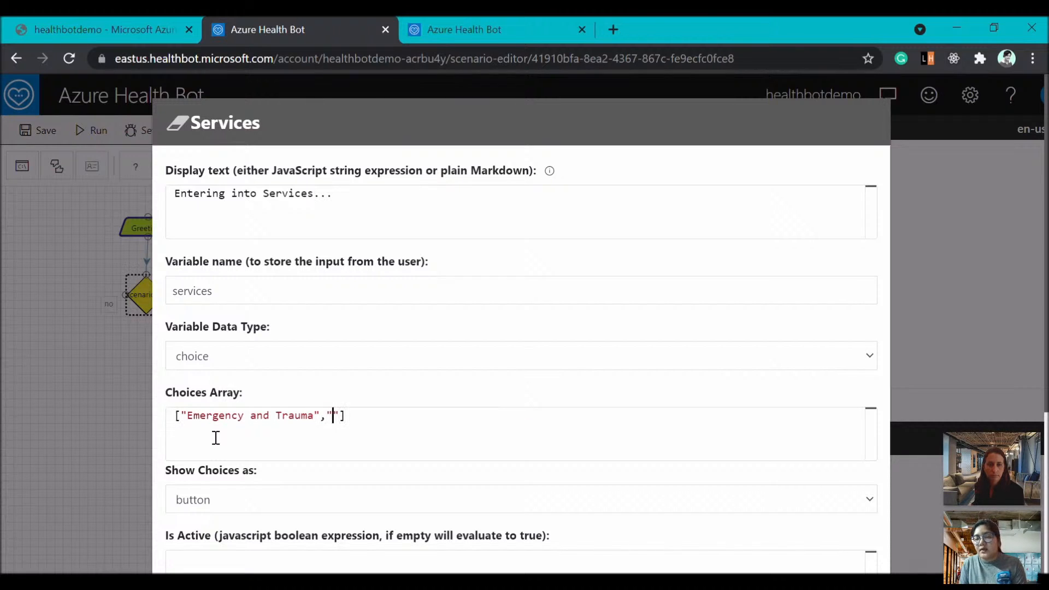
type("\"OPD\",")
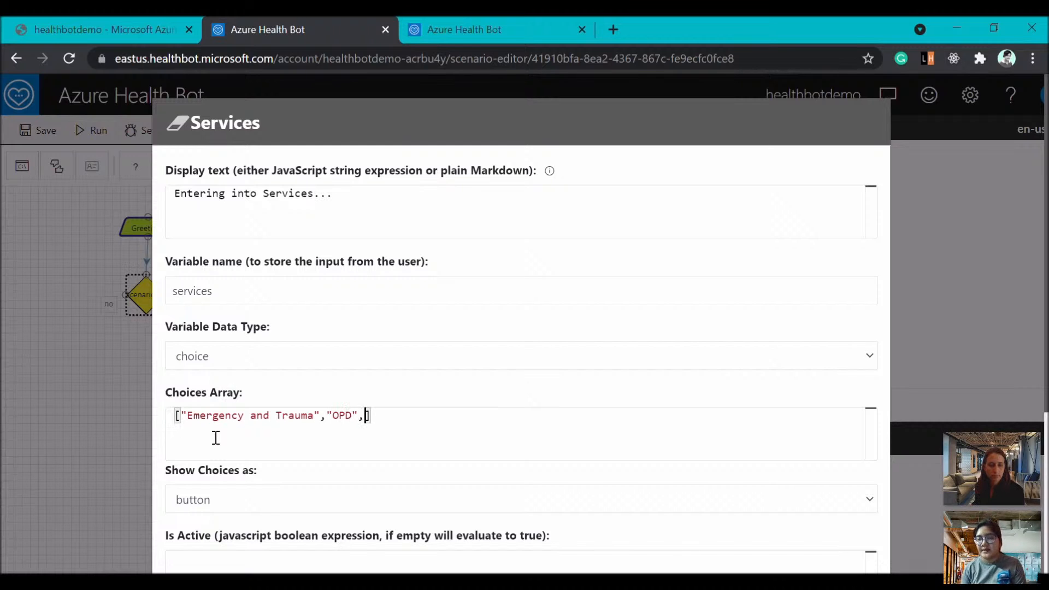
type("\"Pharmacy")
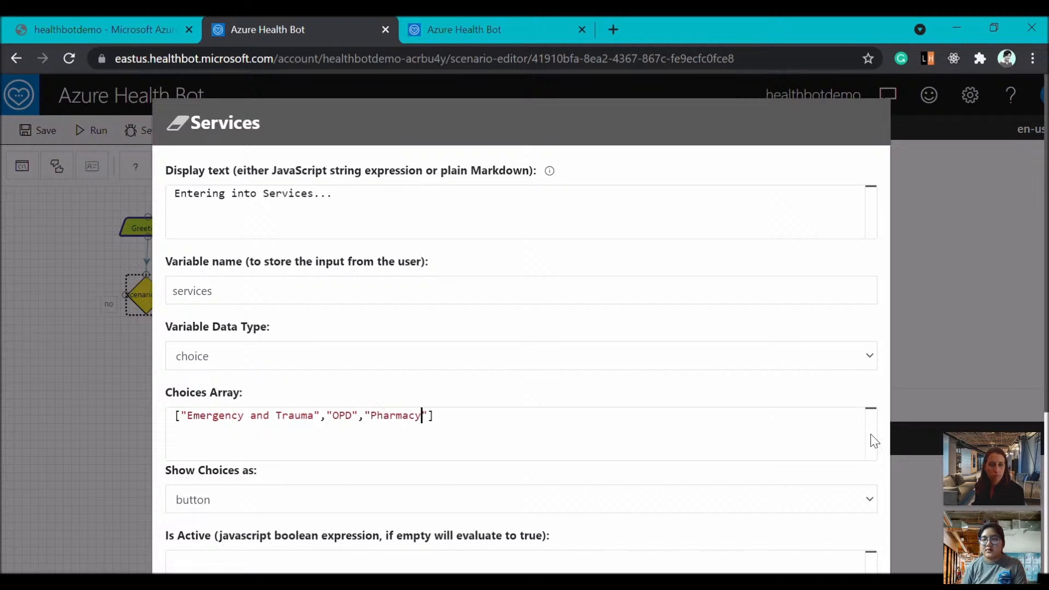
Save the Services prompt and connect the branch's yes output to the prompt's input.
scroll(871, 438, "down", 4)
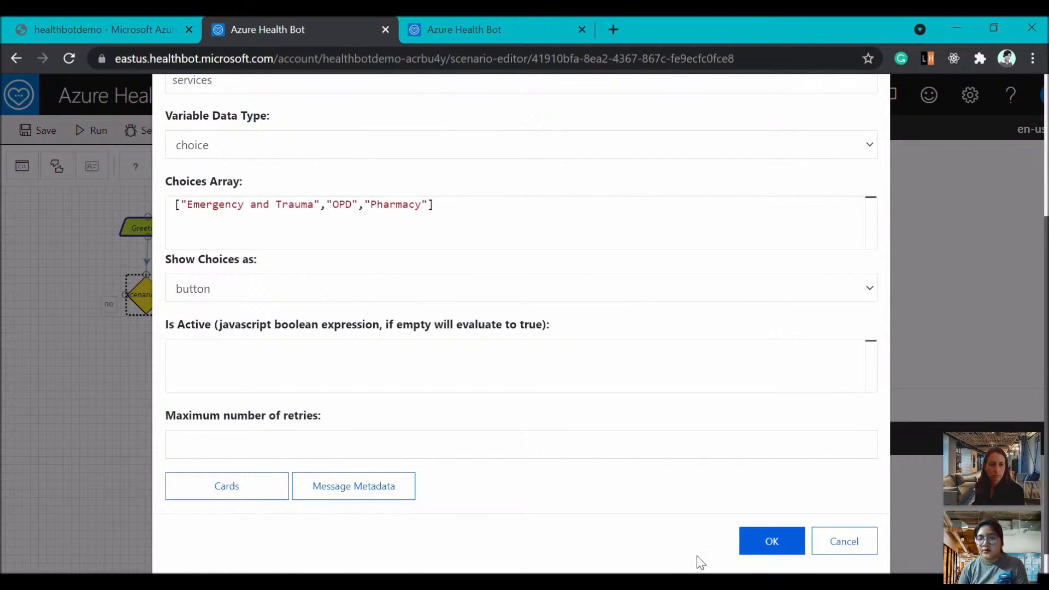
left_click(781, 553)
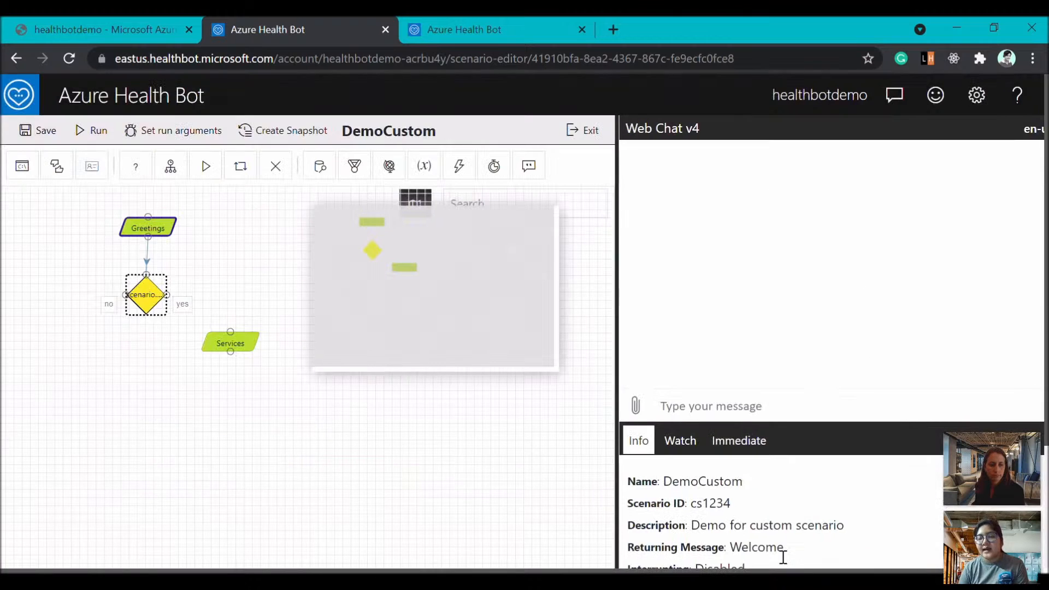
left_click_drag(165, 299, 232, 333)
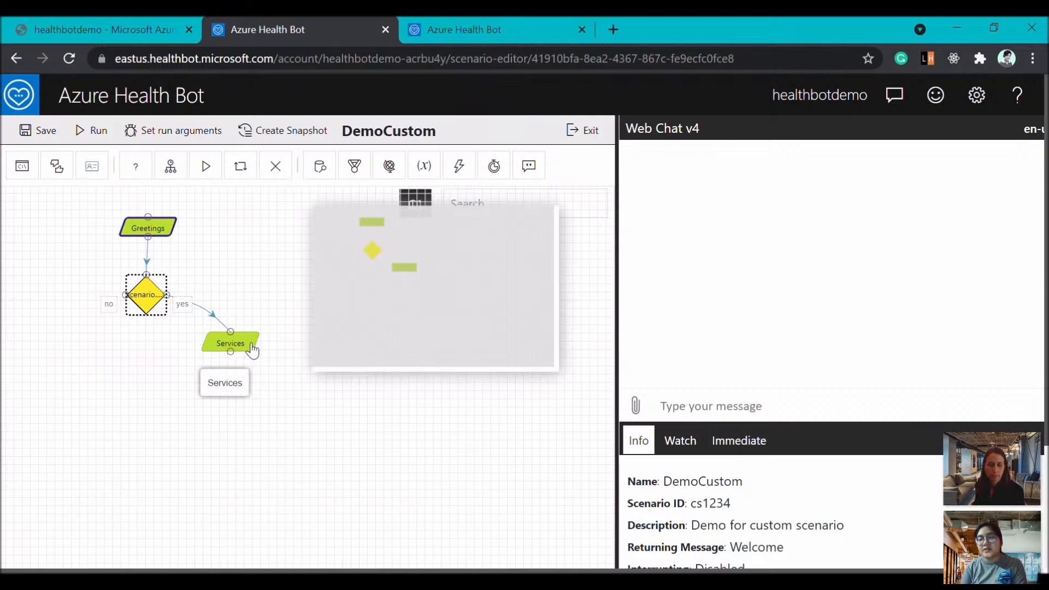
Add a switch element titled Services below the Services prompt, switching on the expression ${services}.entity.
left_click_drag(184, 172, 235, 407)
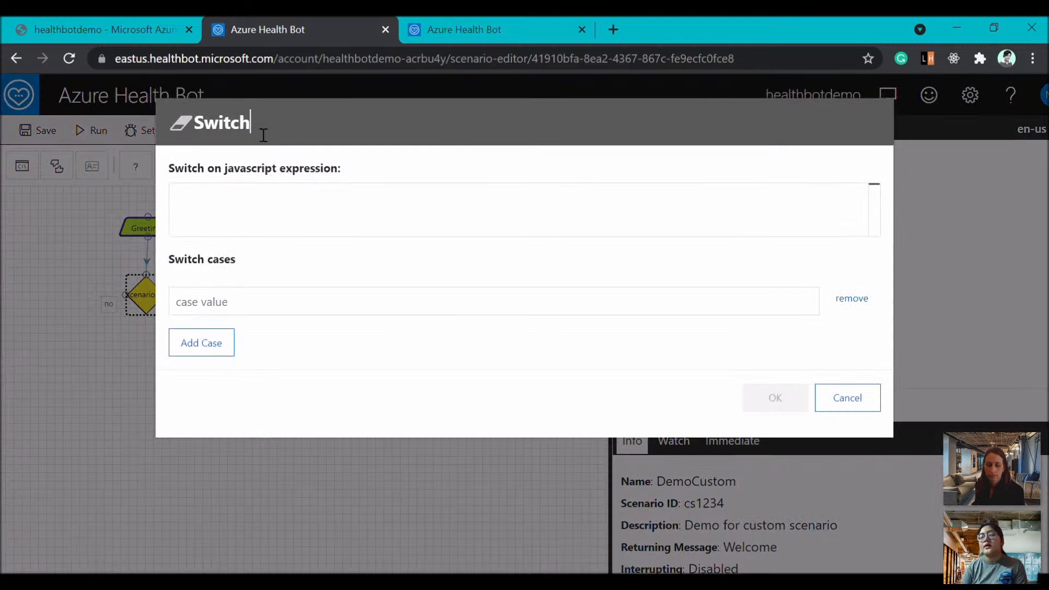
left_click_drag(263, 134, 222, 136)
type("Servi")
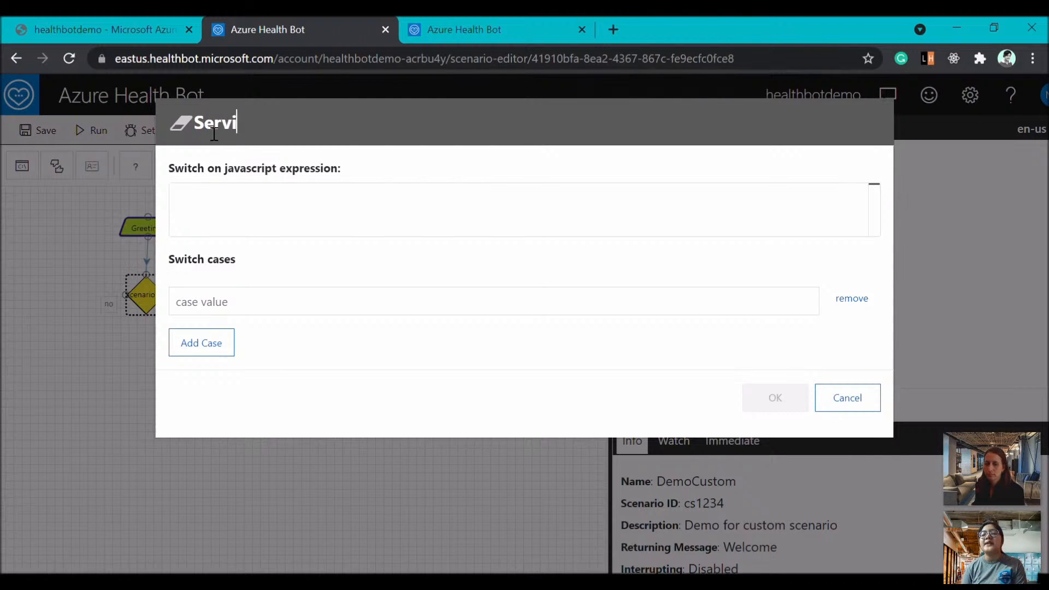
type("ces")
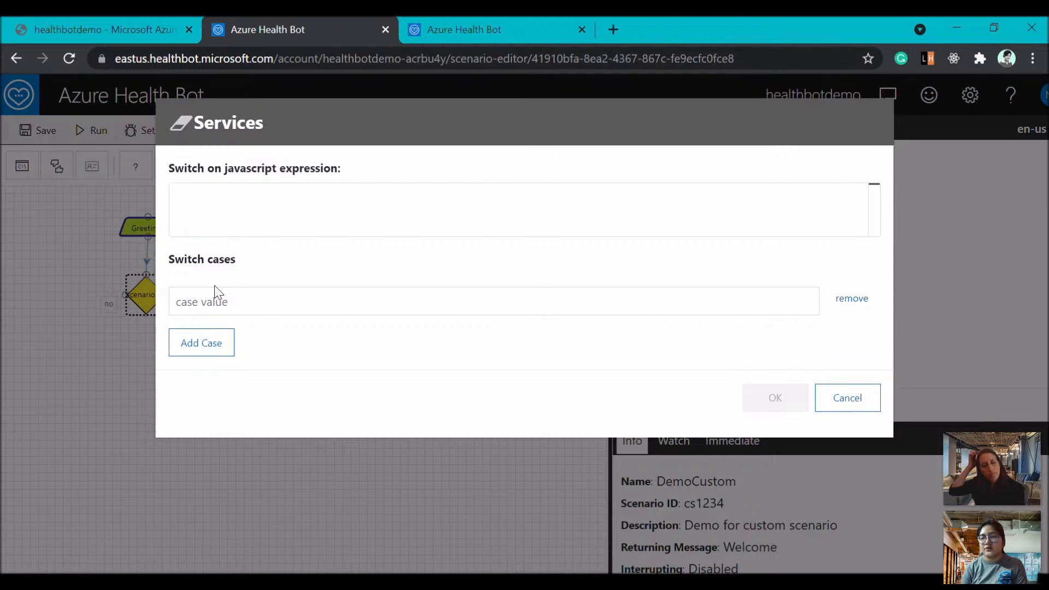
left_click(228, 218)
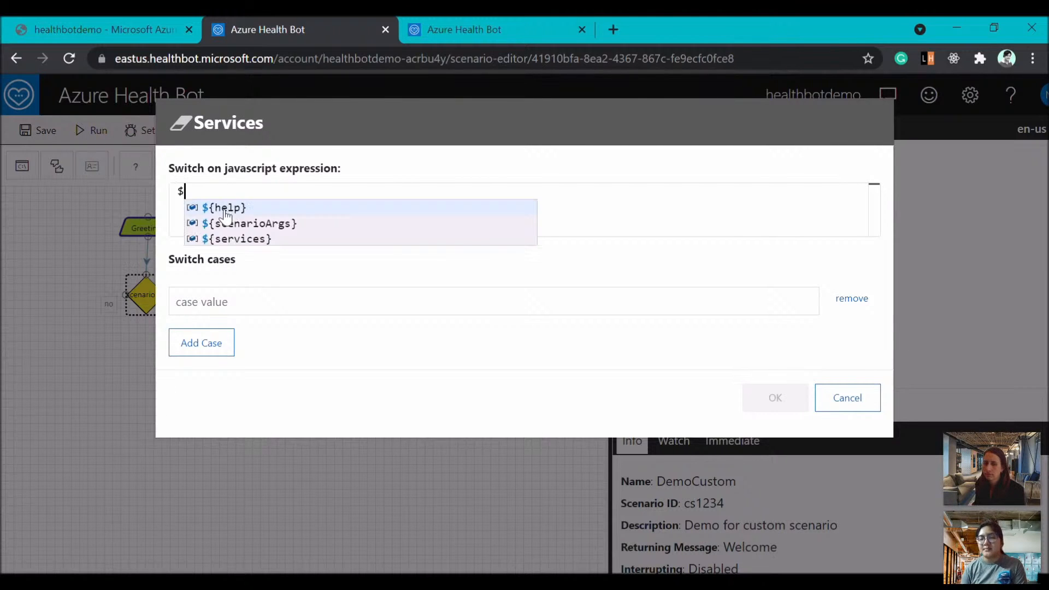
type("${service")
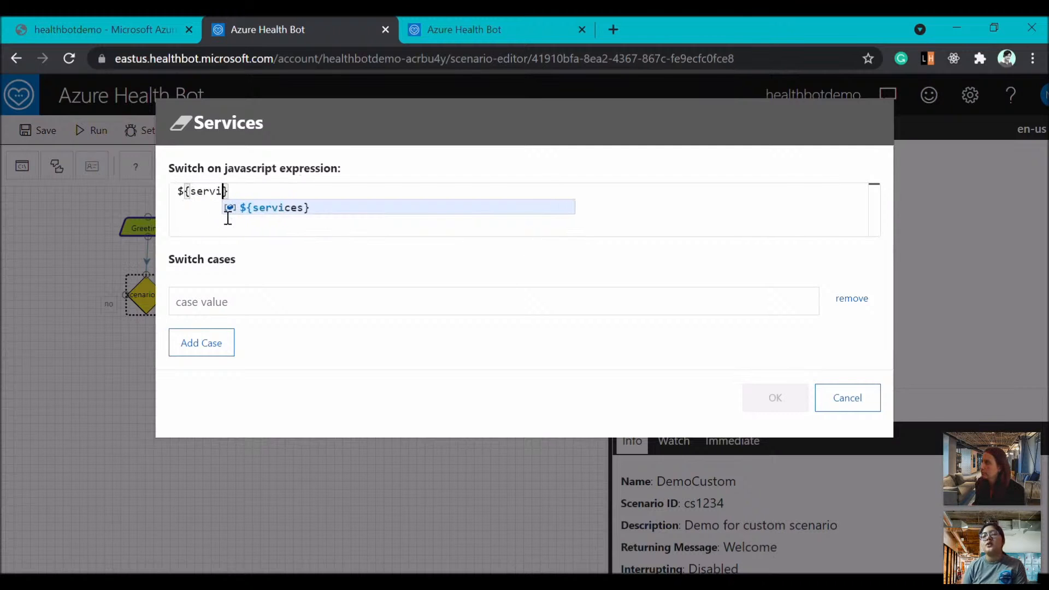
type("s")
left_click(272, 204)
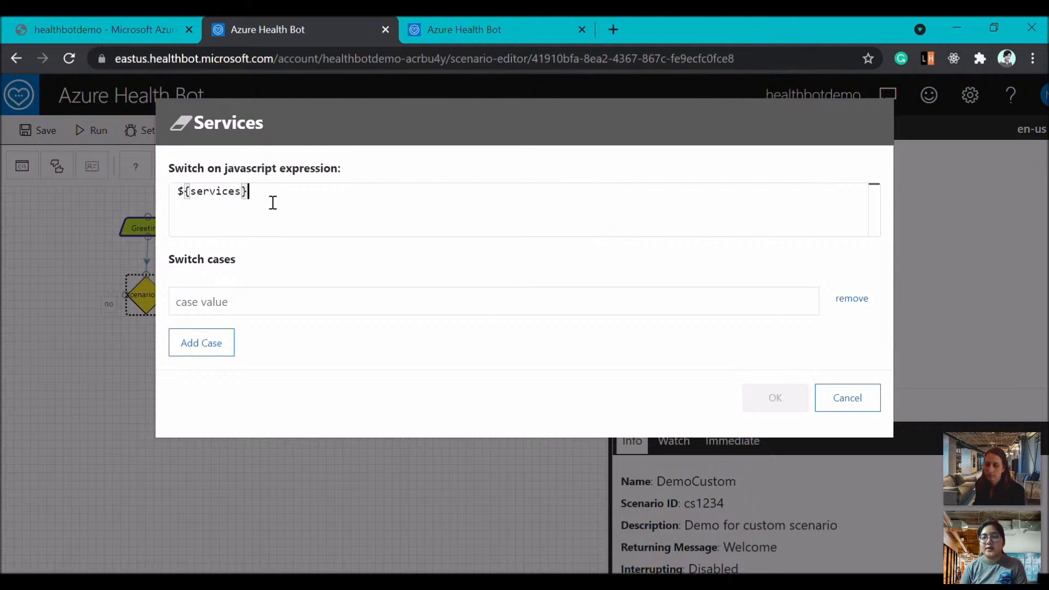
type(".entity")
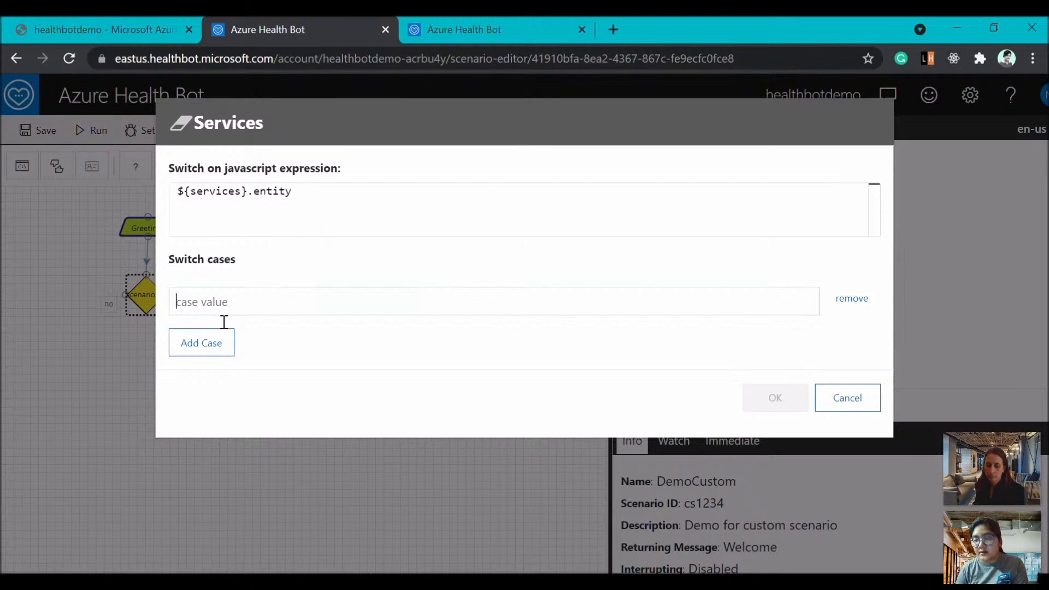
Give the switch the cases Emergency and Trauma, Pharmacy and OPD, and connect the Services prompt's output to the saved switch.
type("Emergency and Trauma")
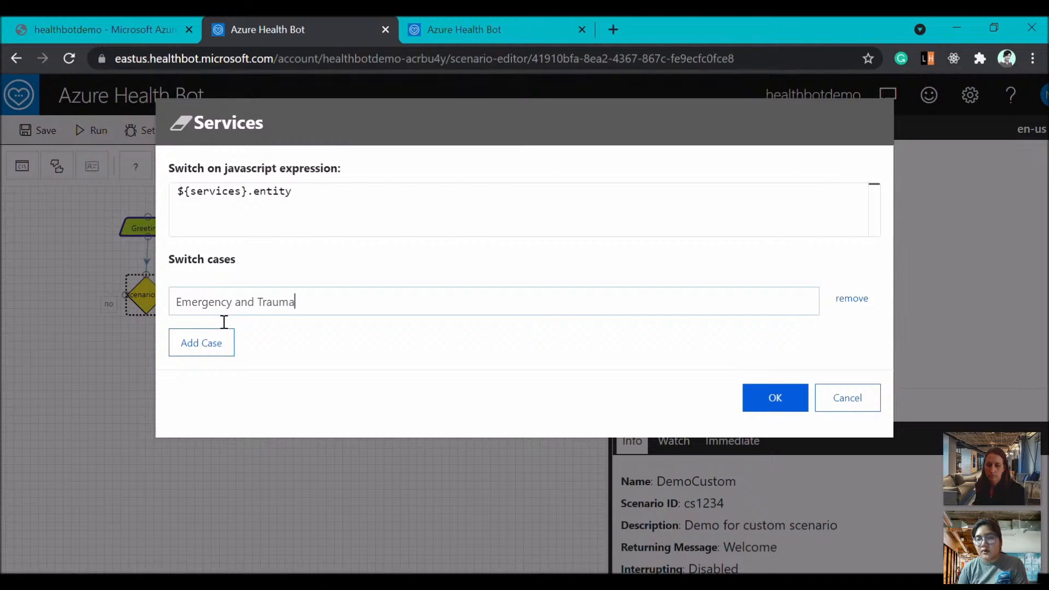
left_click(221, 350)
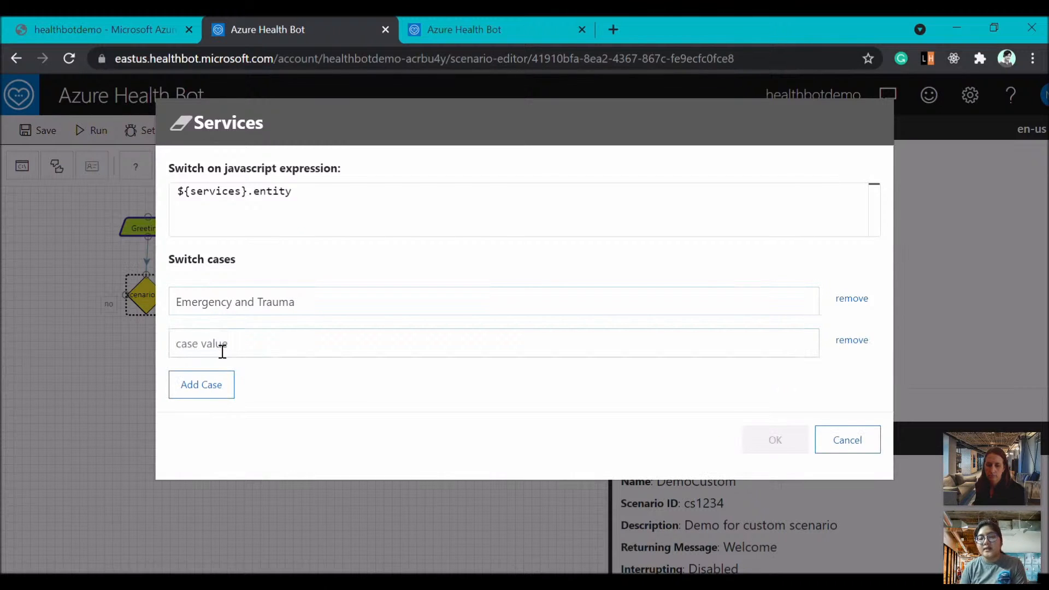
type("Pharmacy")
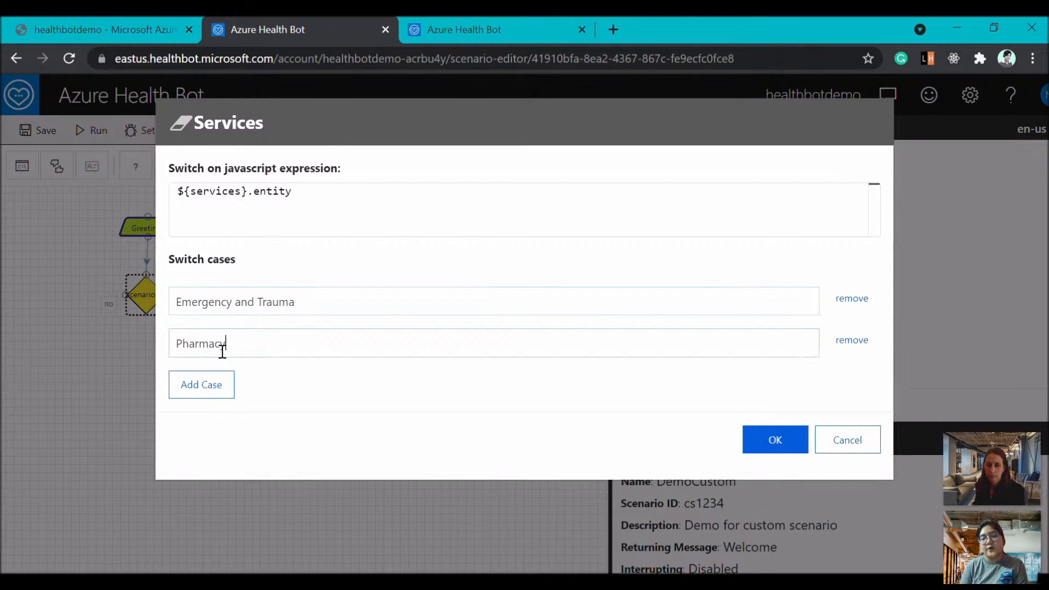
left_click(219, 378)
type("OPD")
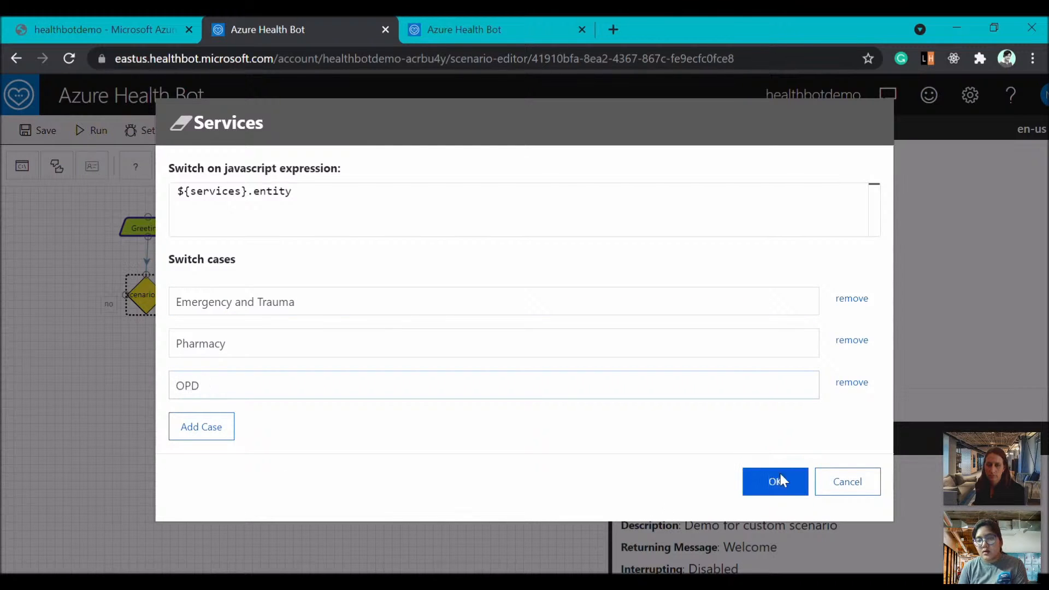
left_click(779, 479)
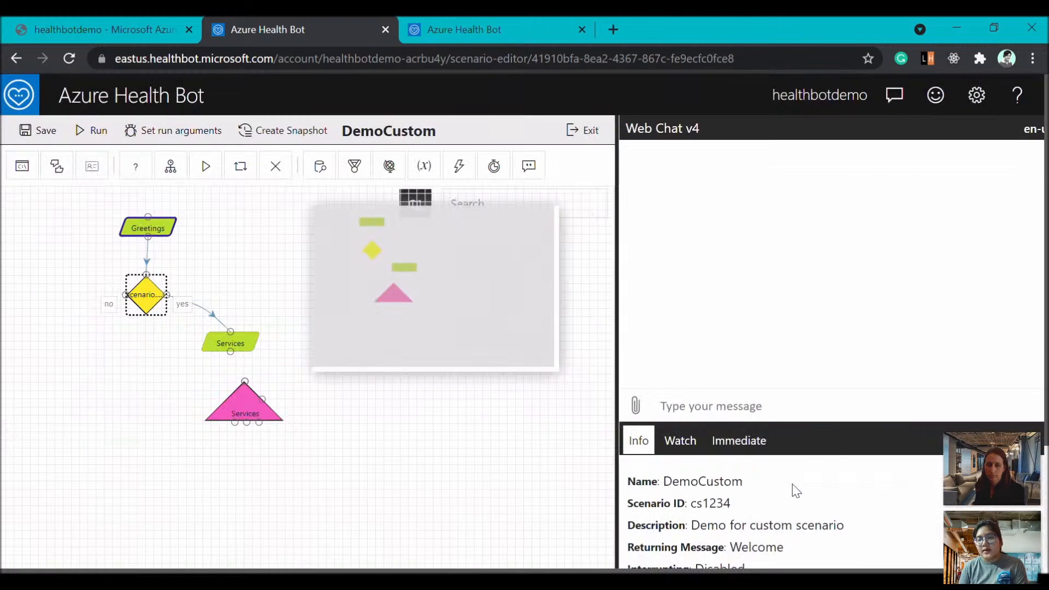
left_click_drag(244, 376, 245, 382)
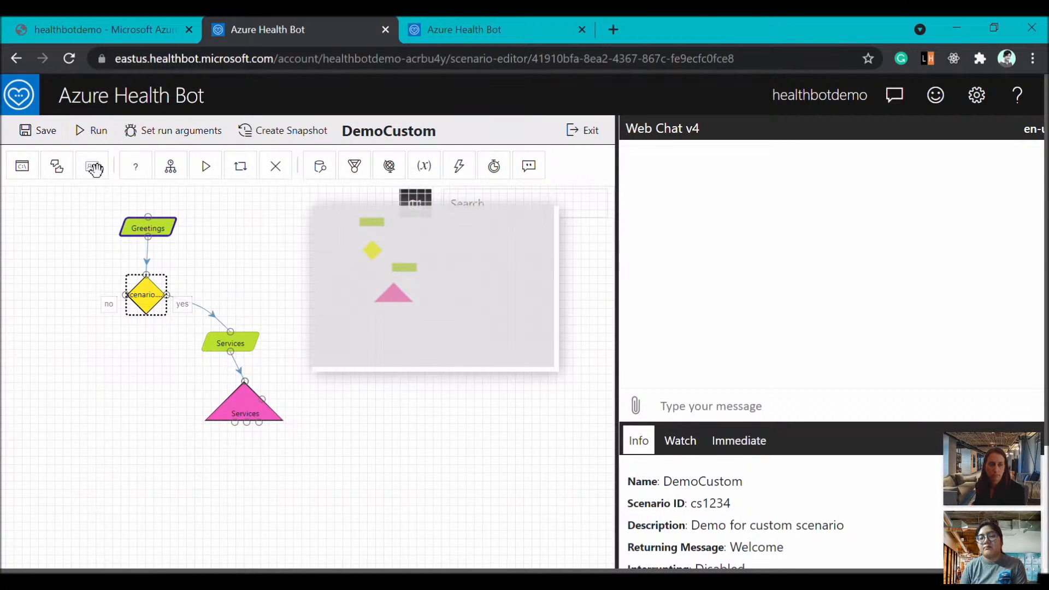
Add a statement titled Emergency and Trauma displaying "Open 24x7 on the ground floor" and connect the switch's Emergency and Trauma case to it.
left_click_drag(101, 171, 232, 467)
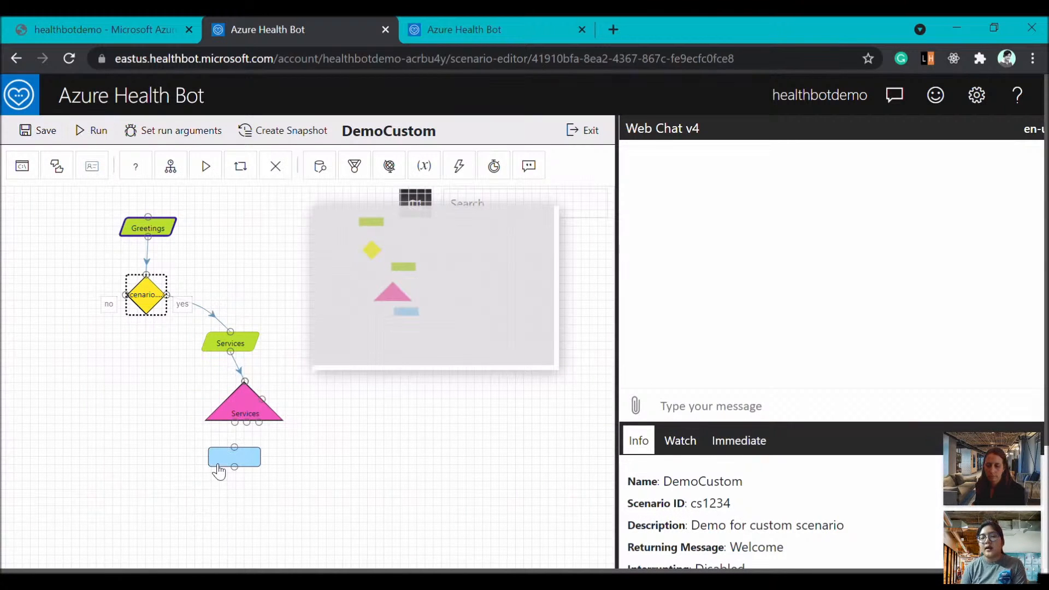
double_click(244, 455)
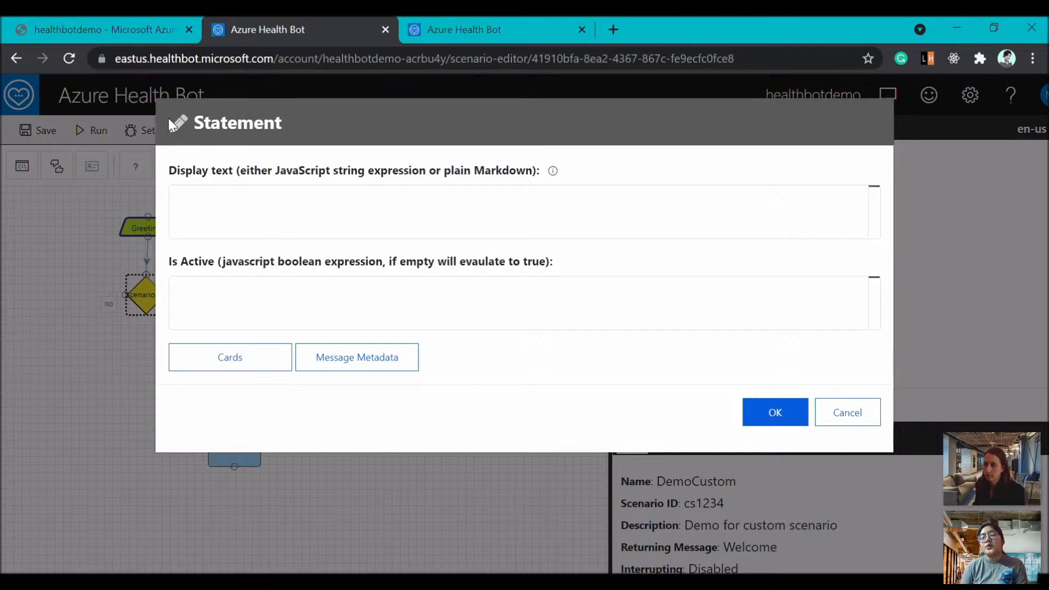
left_click_drag(282, 123, 175, 128)
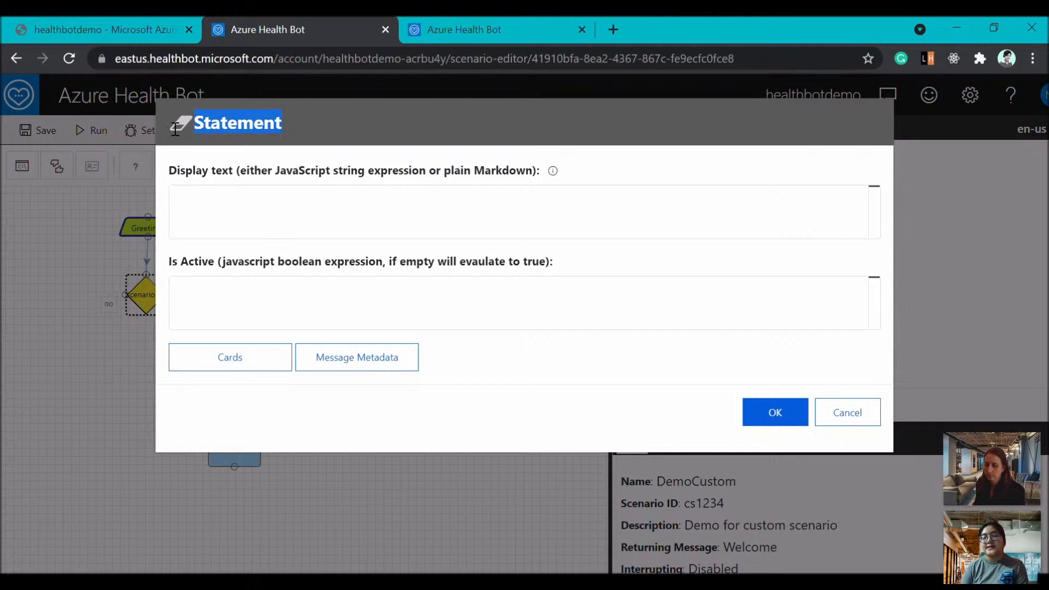
type("Emergenc")
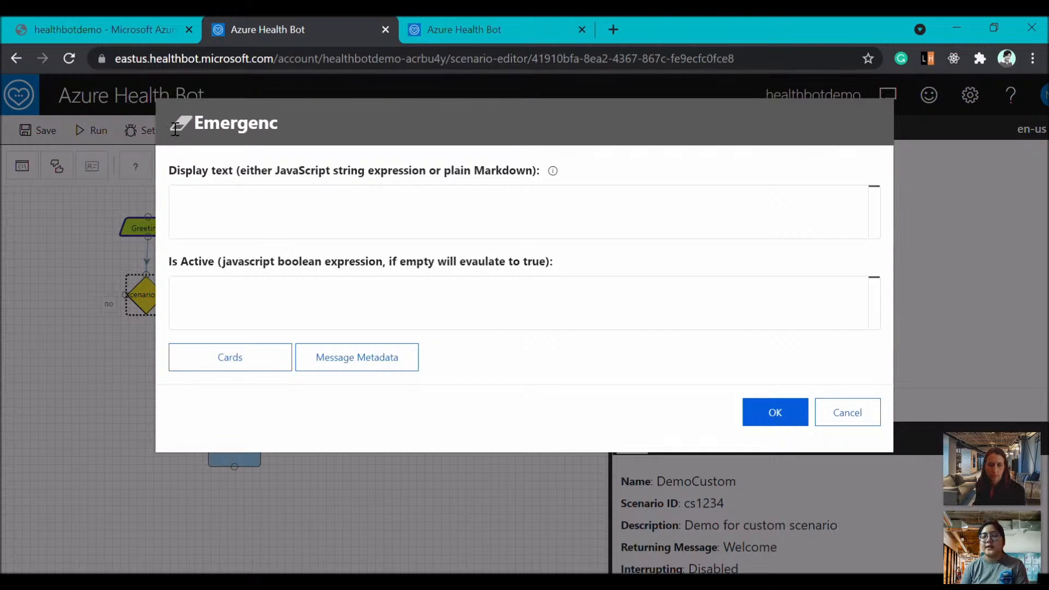
type("y and Trauma")
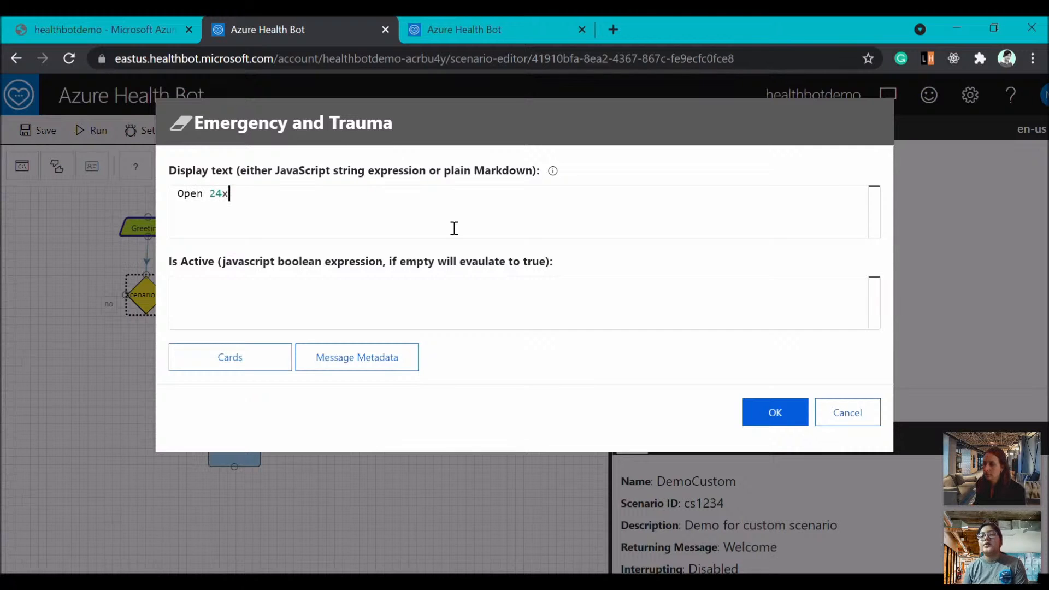
type("on the ")
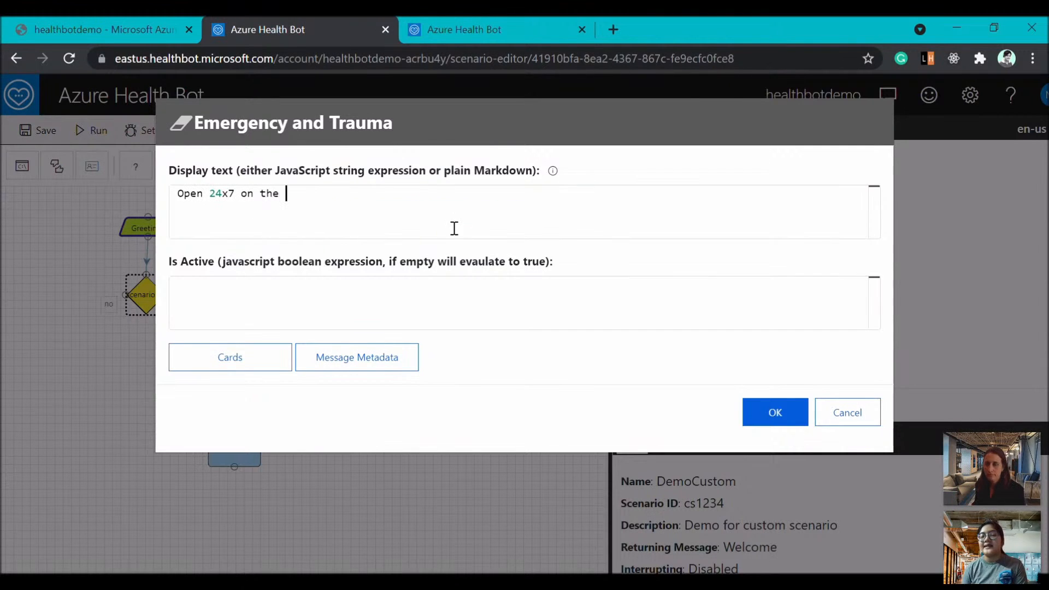
type("ground floor")
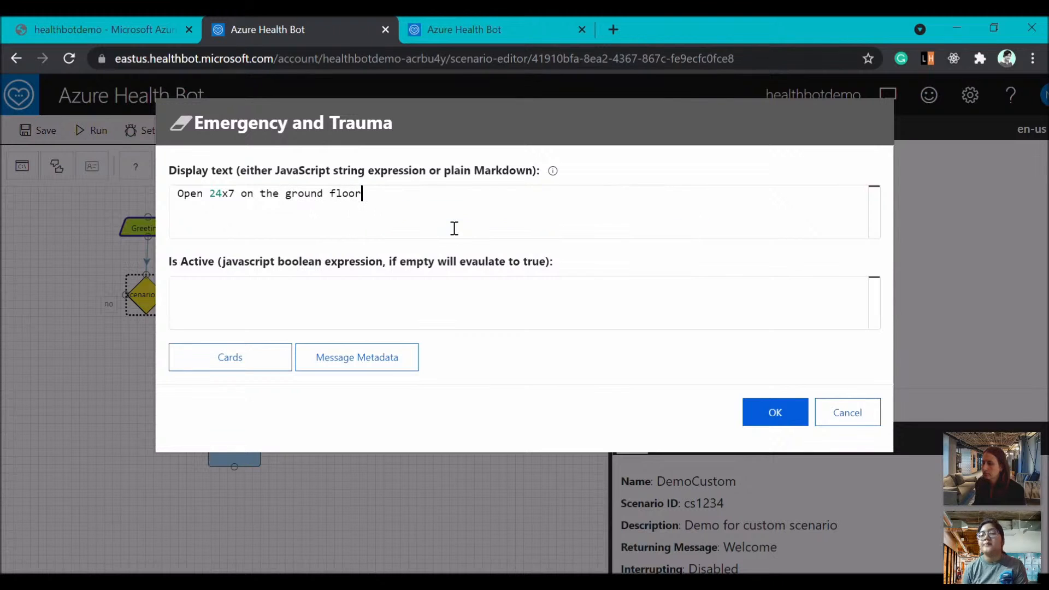
left_click(794, 414)
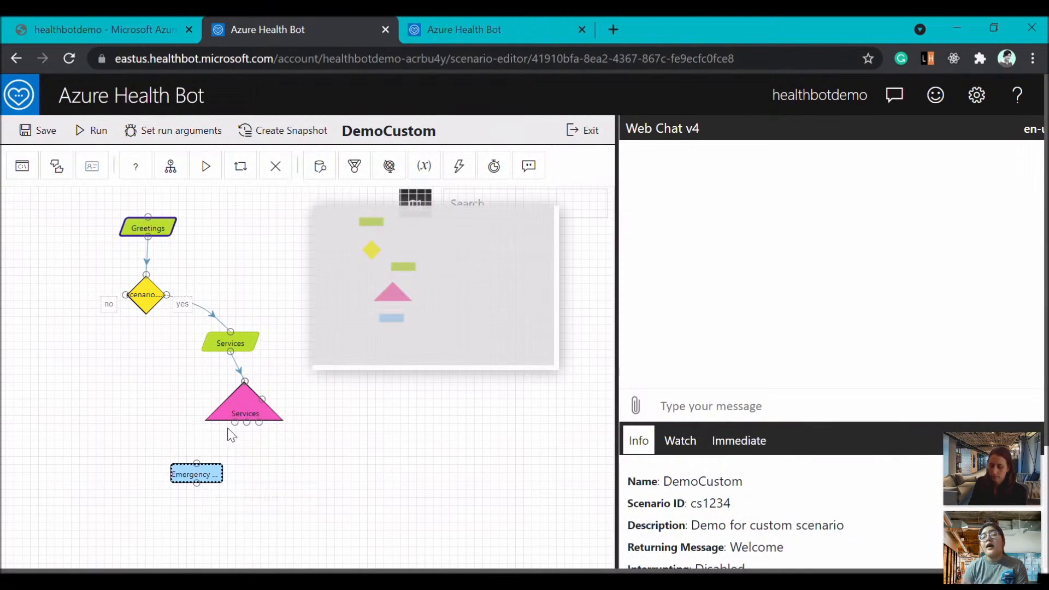
left_click_drag(237, 424, 195, 475)
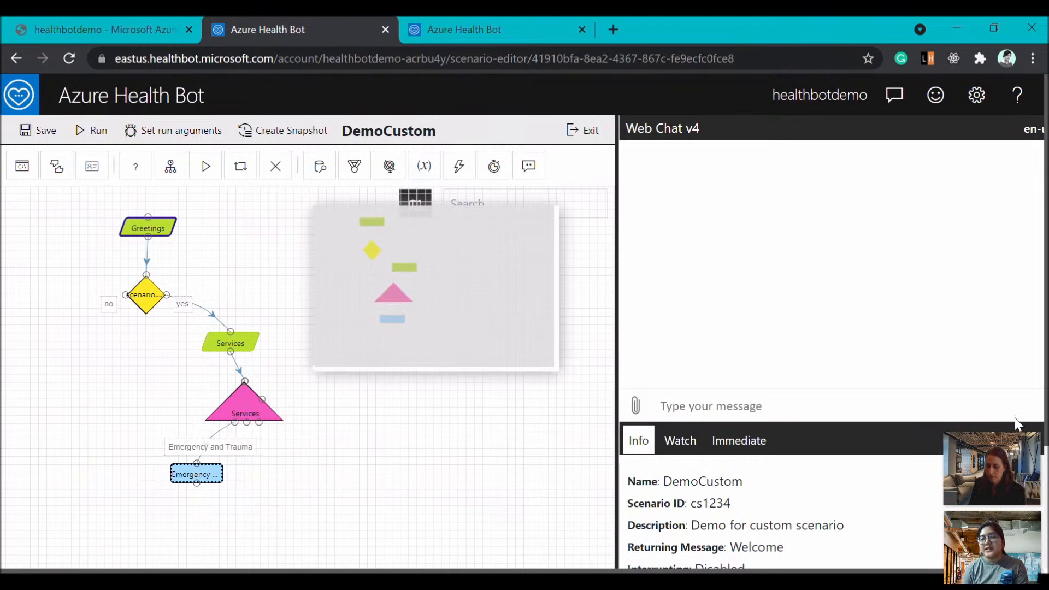
Add a statement titled Pharmacy displaying "Please visit the first floor or call for home delivery" and connect the switch's Pharmacy case to it.
left_click_drag(91, 165, 252, 497)
left_click_drag(287, 125, 187, 143)
type("Pharmacy")
left_click(221, 225)
type("Please visit ")
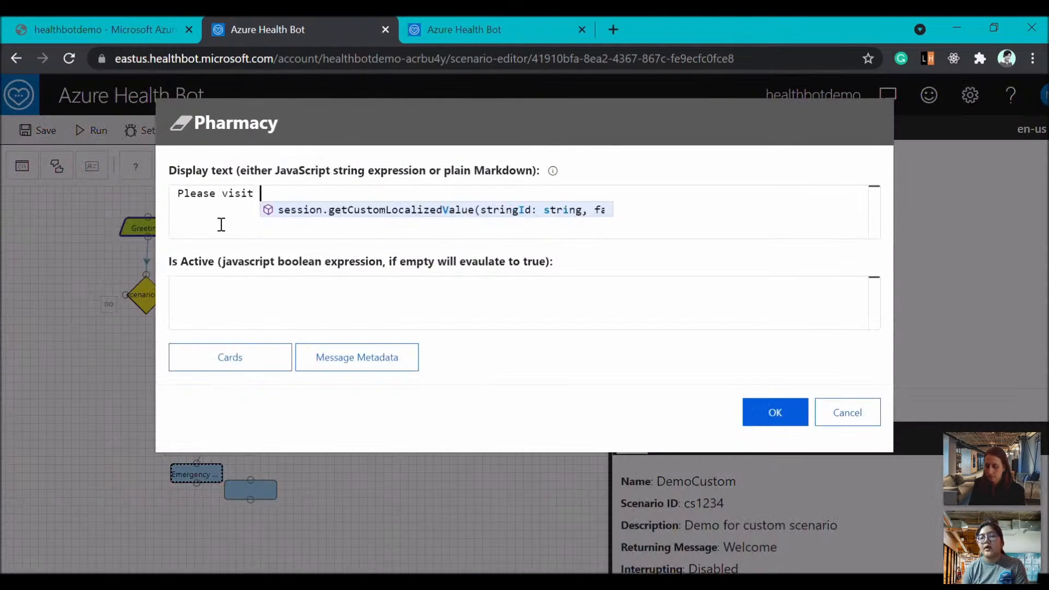
type("the first floor or call for home delivery")
left_click(787, 418)
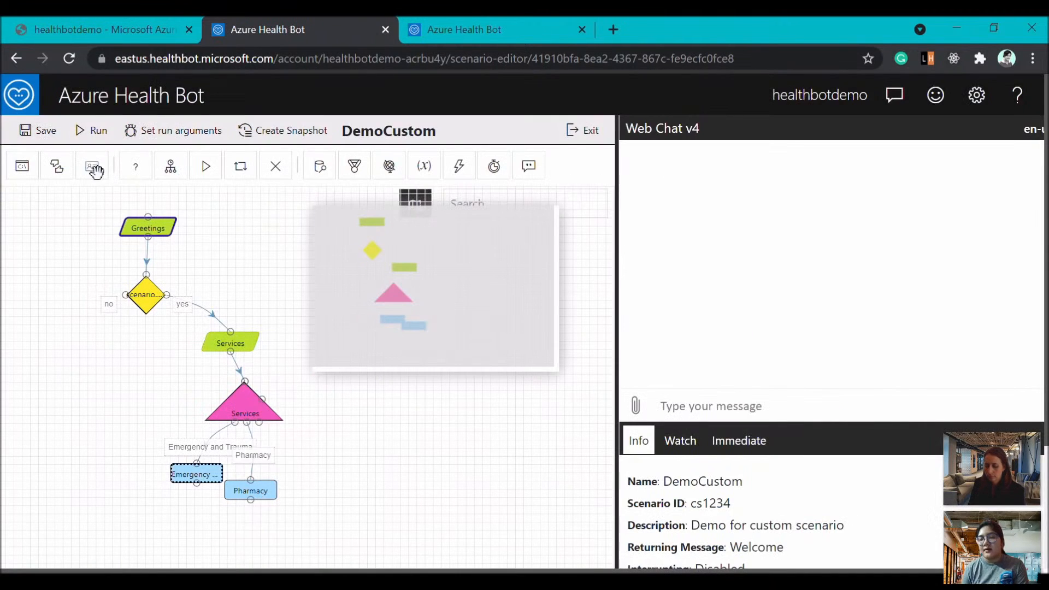
Add a statement titled OPD displaying "Open between 1200hrs and 1900hrs" and connect the switch's OPD case to it.
left_click_drag(97, 171, 302, 447)
left_click(270, 137)
key("BackSpace")
key("BackSpace")
key("BackSpace")
key("BackSpace")
key("BackSpace")
key("BackSpace")
key("BackSpace")
key("BackSpace")
key("BackSpace")
type("OPD")
left_click(223, 219)
type("Open between 1200")
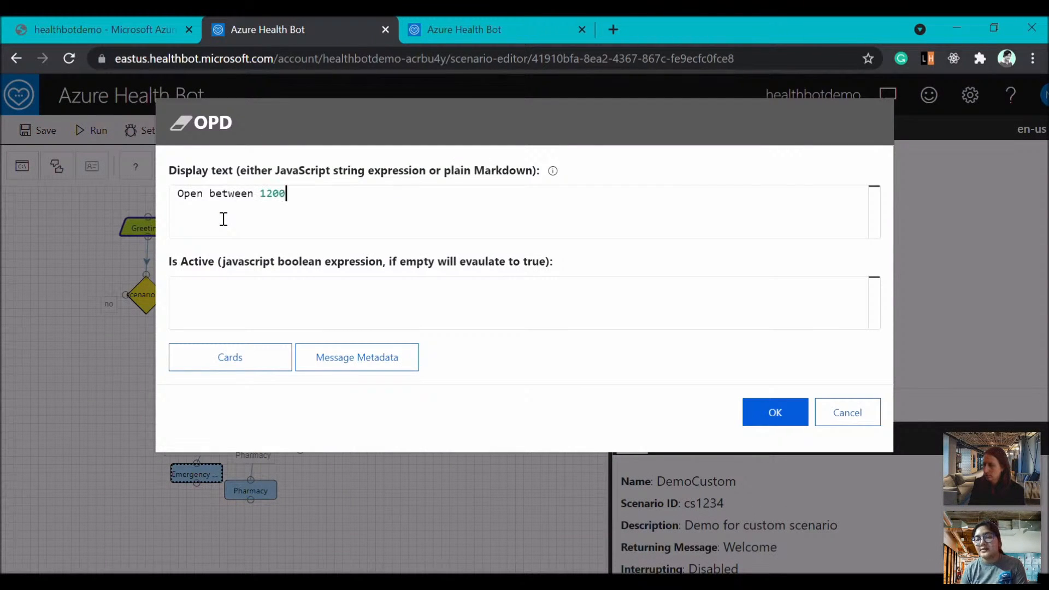
type("hrs and 1900hrs")
left_click(770, 410)
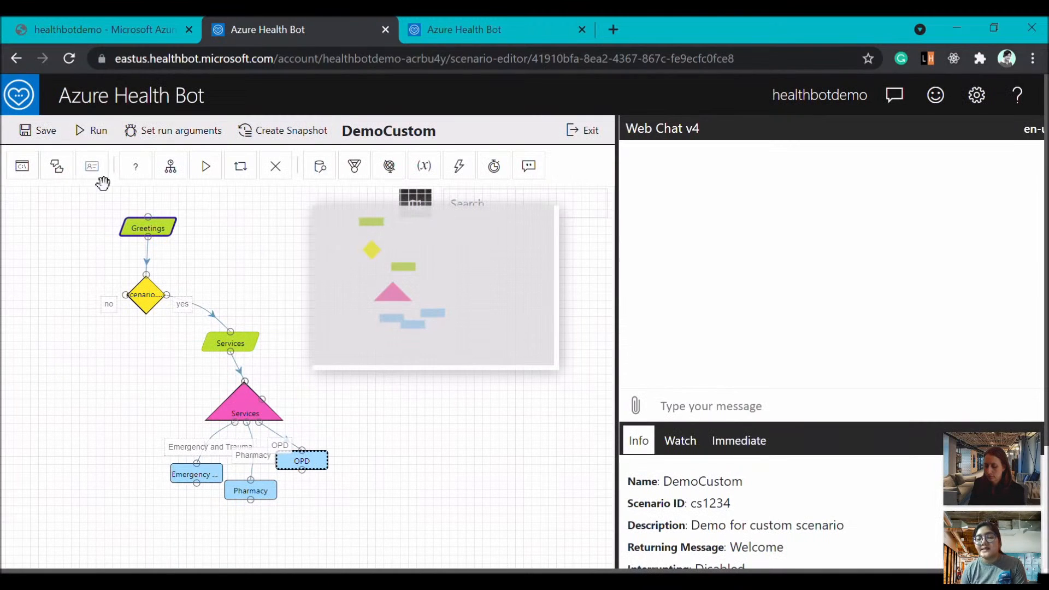
Add a statement titled Default displaying "You have entered Services" and connect the switch's default output to it.
left_click_drag(88, 176, 378, 430)
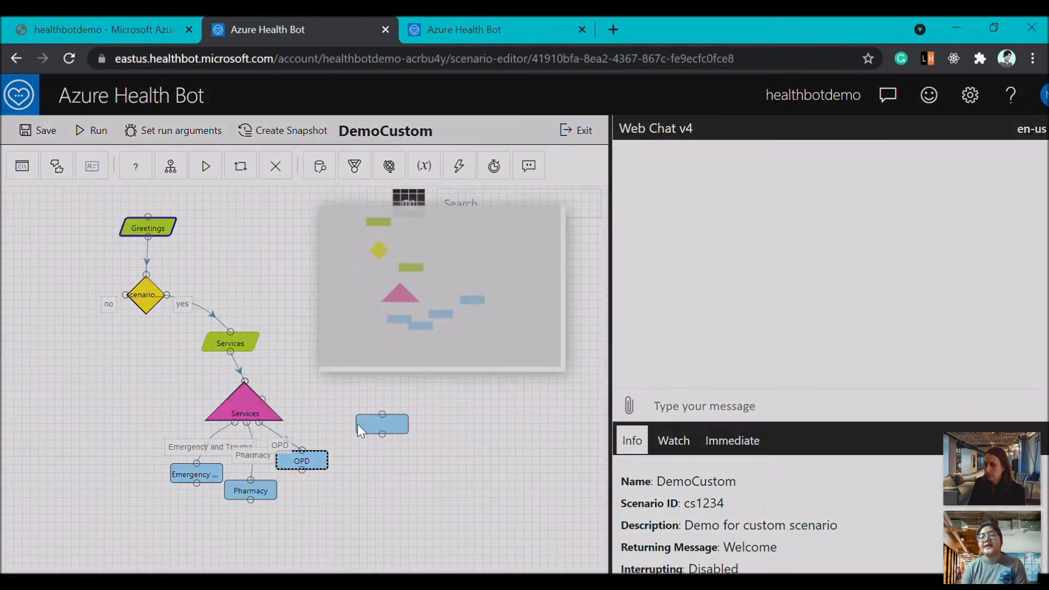
left_click_drag(283, 125, 225, 136)
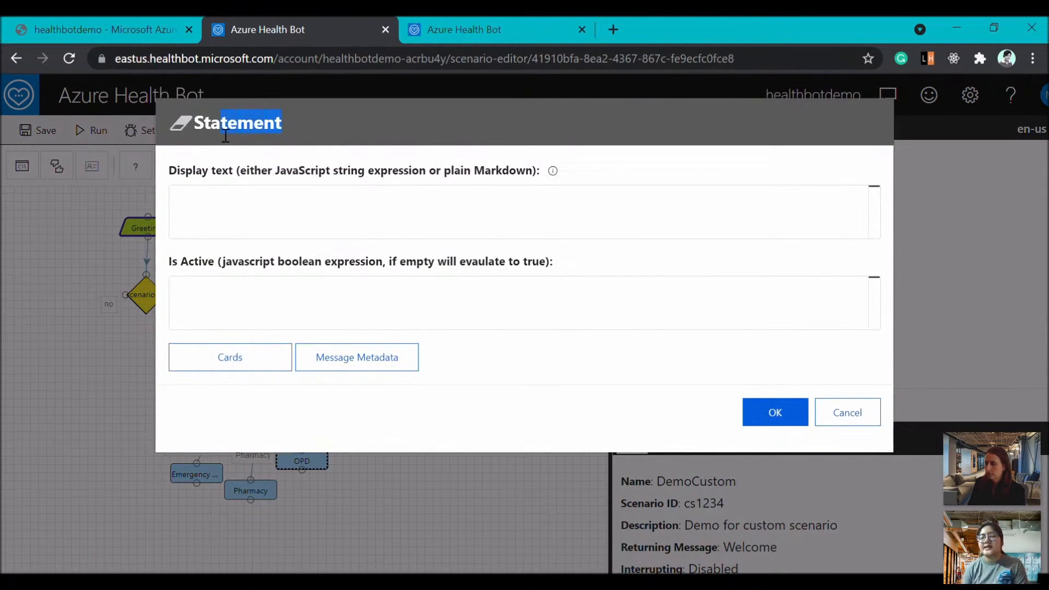
type("Dea")
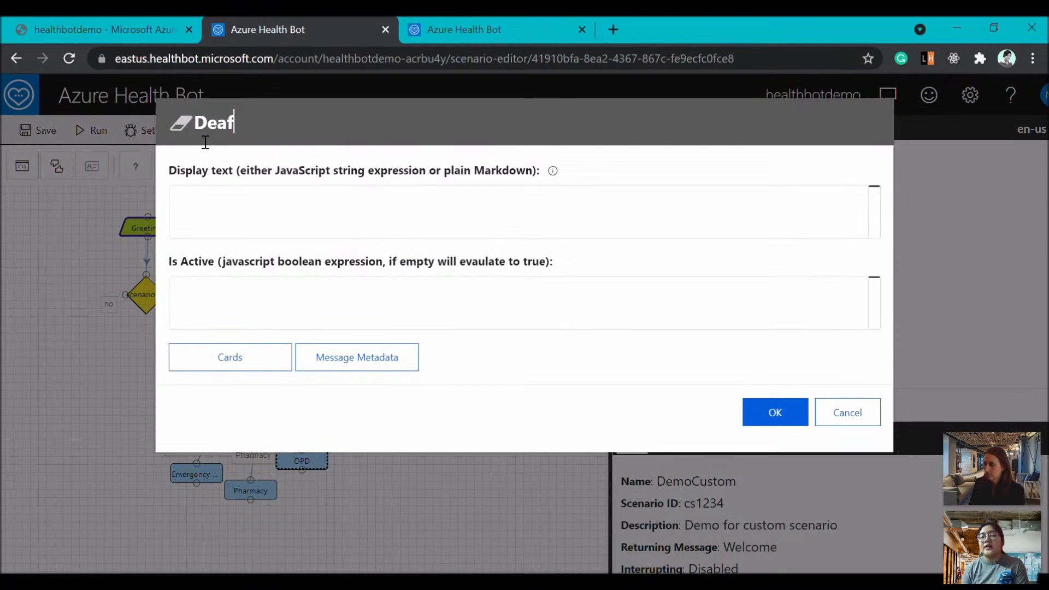
type("f")
key("BackSpace")
type("fault")
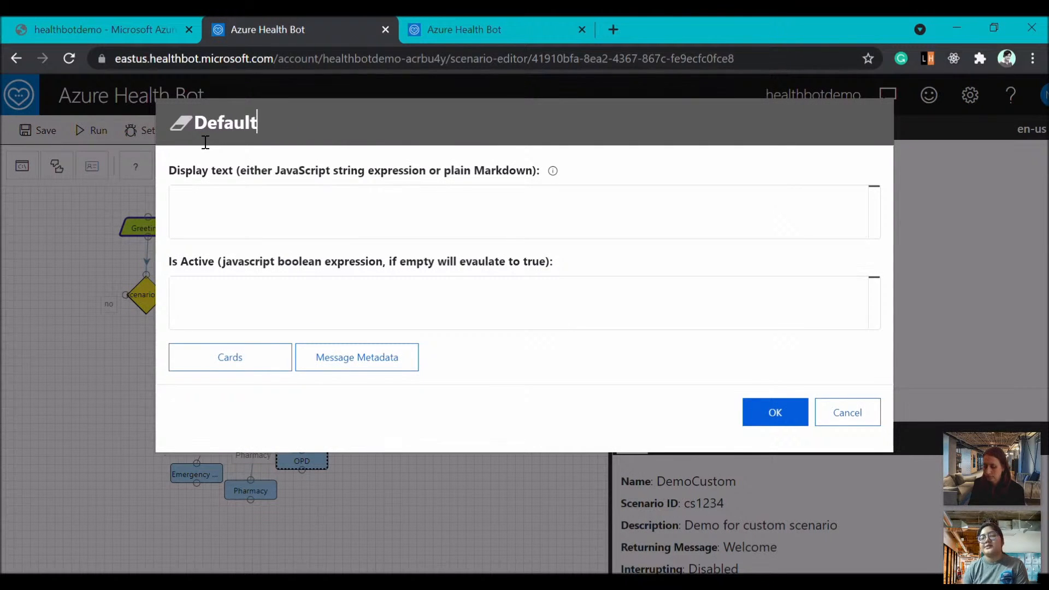
left_click(203, 215)
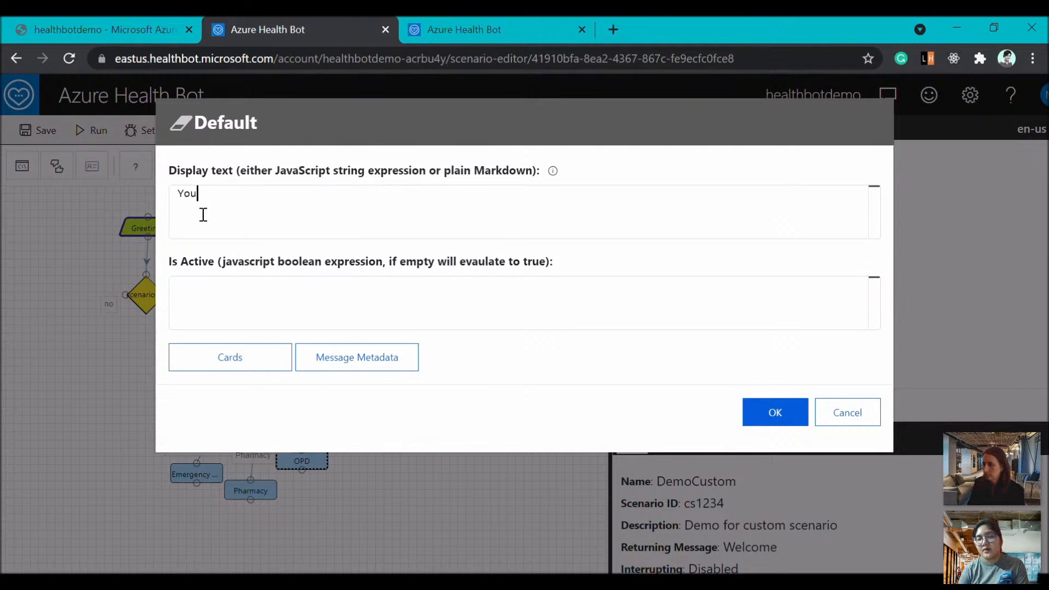
type("You have ente")
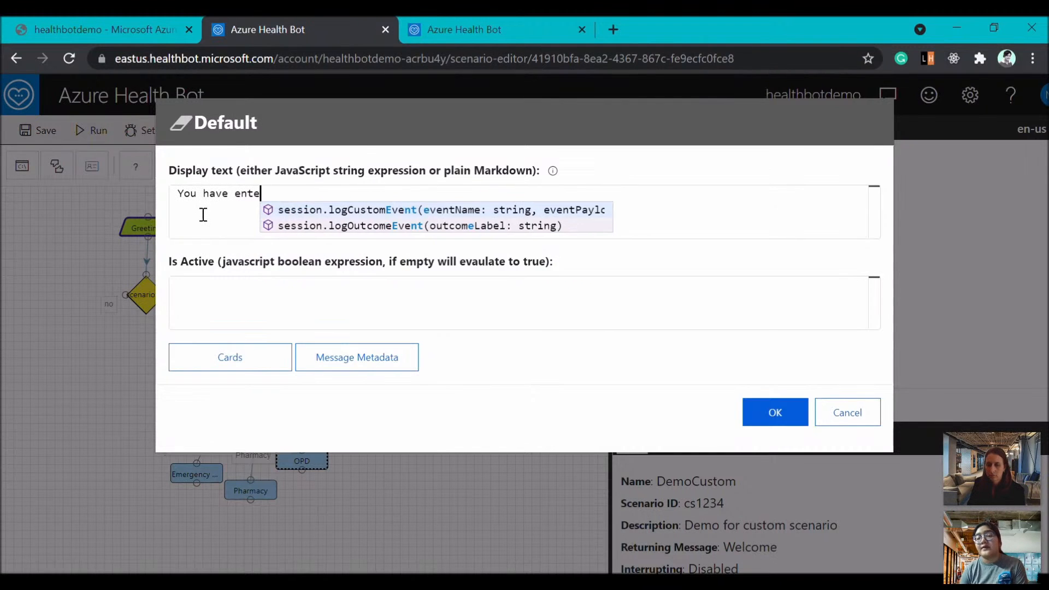
type("red Services")
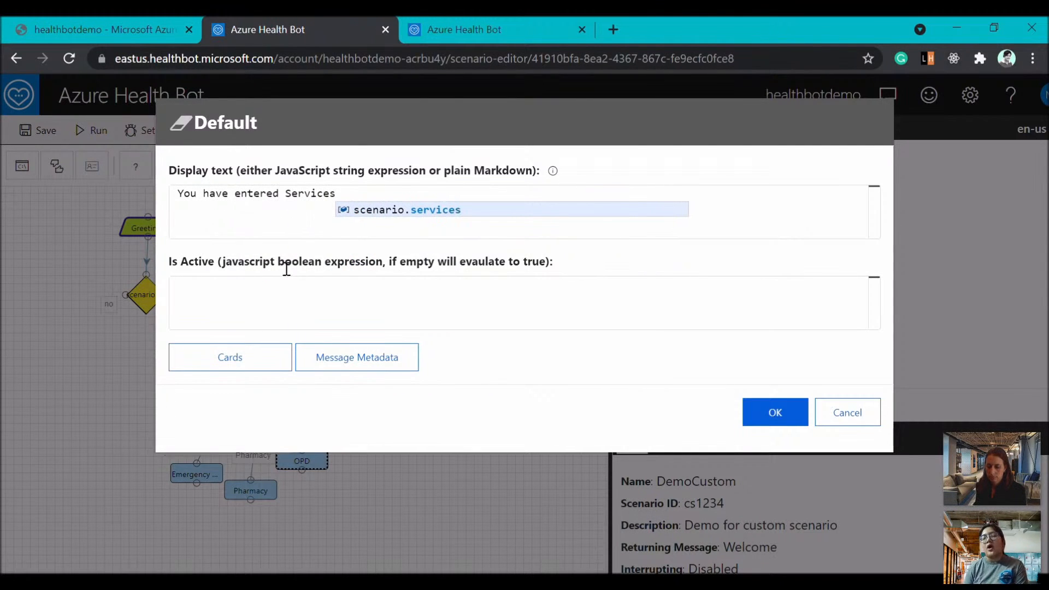
left_click(775, 412)
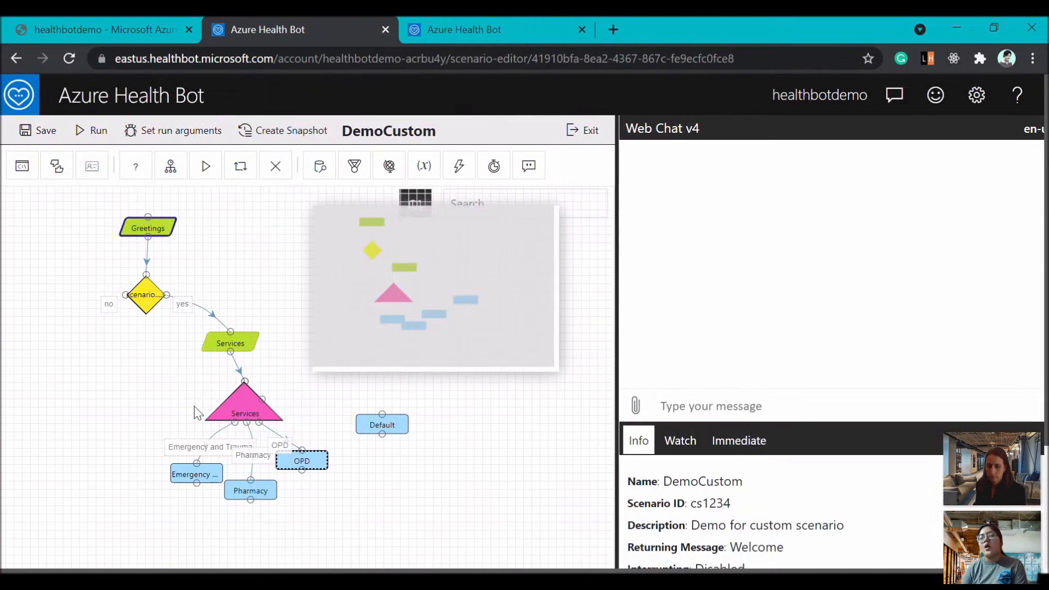
left_click_drag(263, 400, 383, 416)
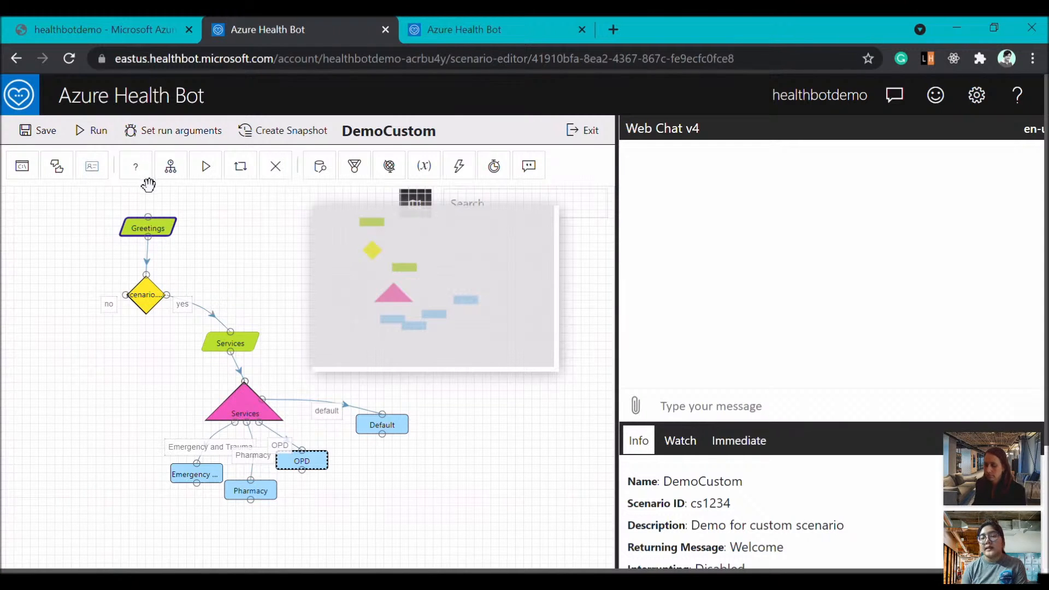
Add a branch titled Departments with the expression scenario.help.index ===1; below the first branch and connect that branch's no output to it.
left_click_drag(148, 185, 101, 342)
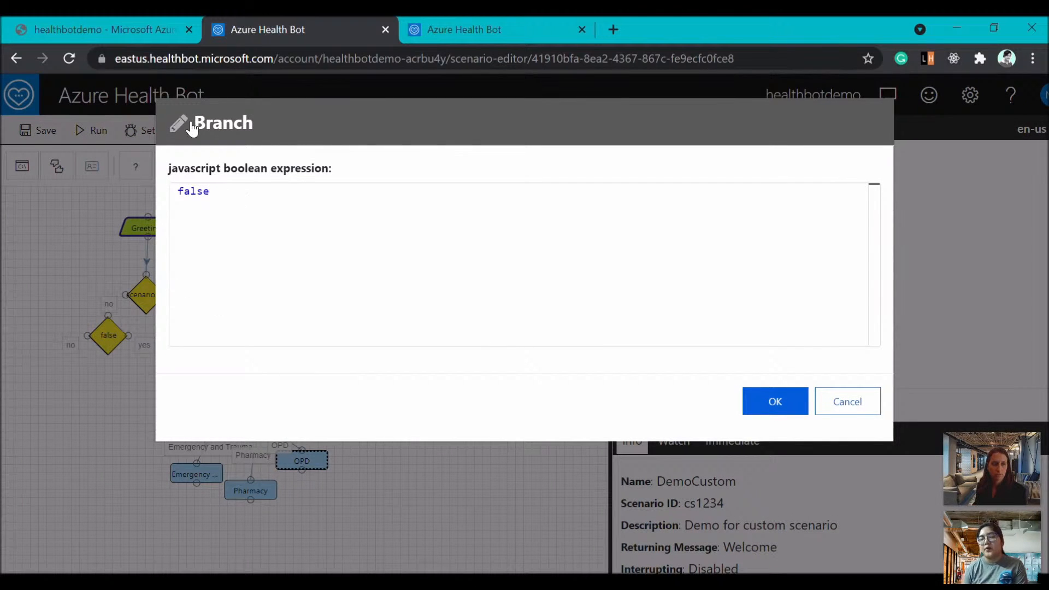
left_click_drag(282, 130, 201, 126)
type("De")
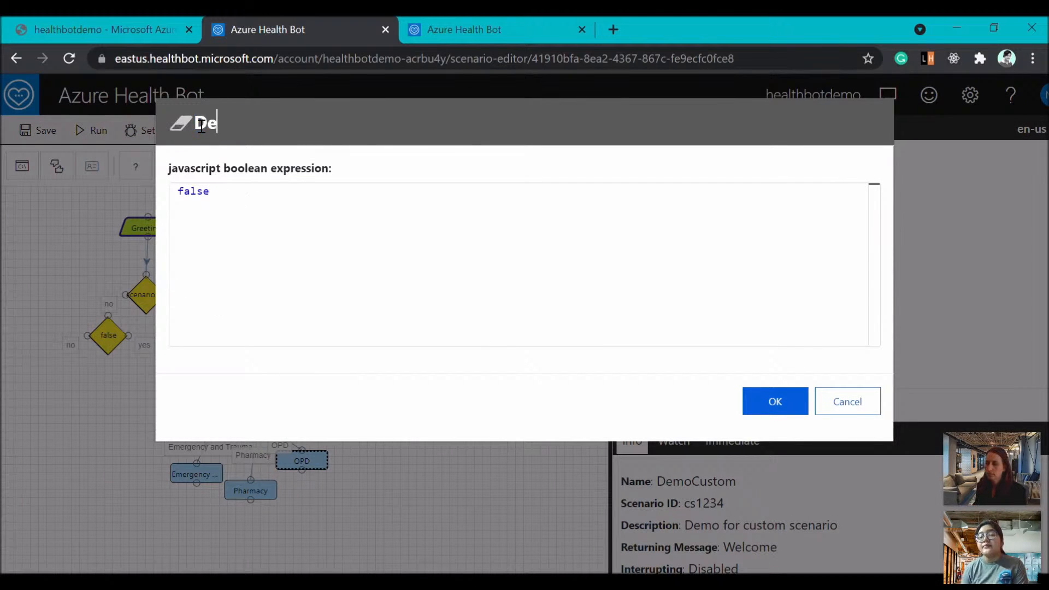
type("partments")
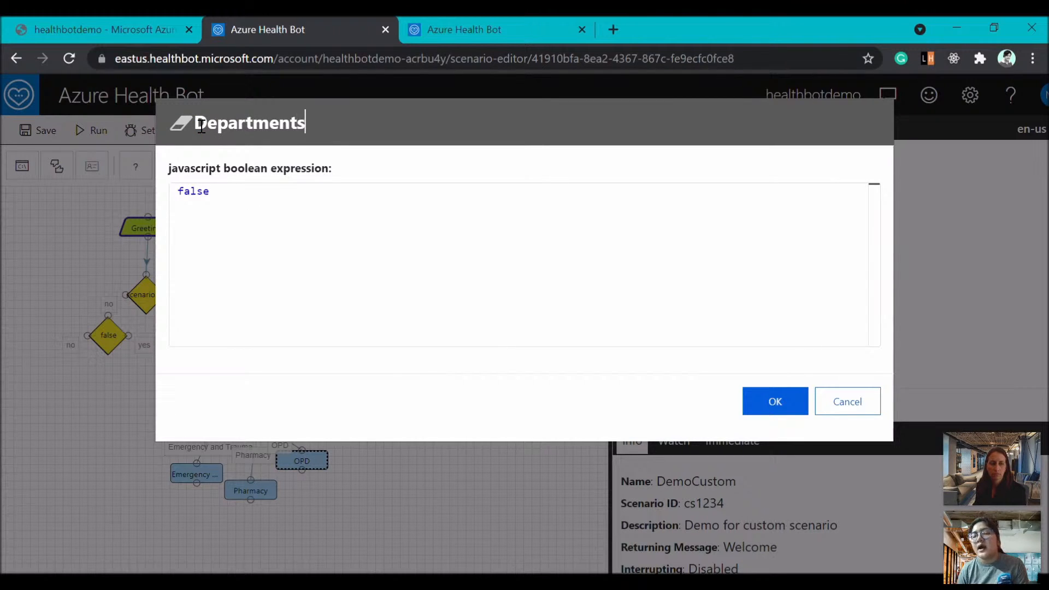
key("ctrl+a")
type("sc")
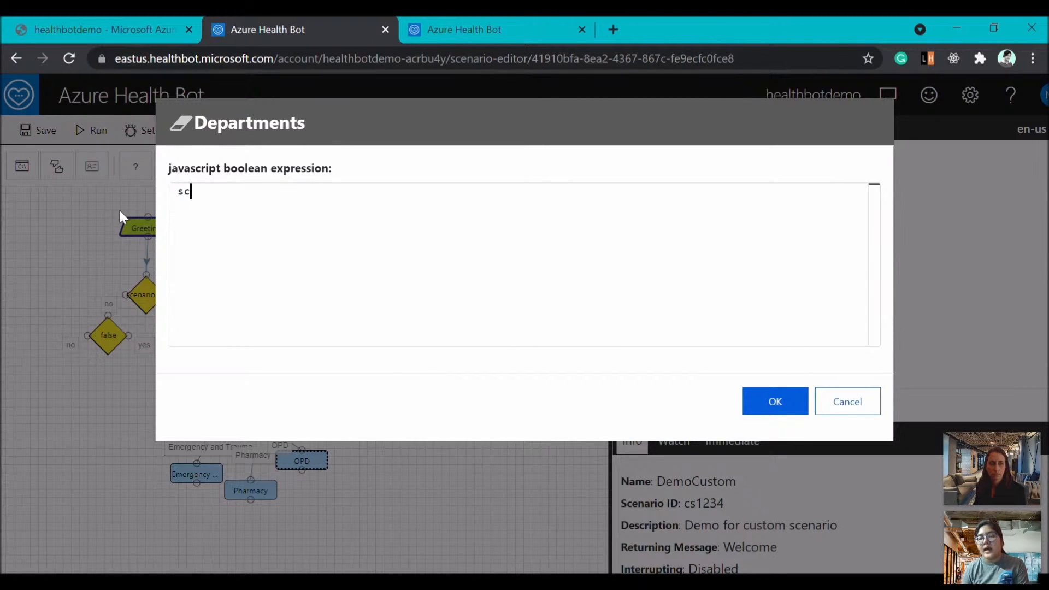
type("enario.h")
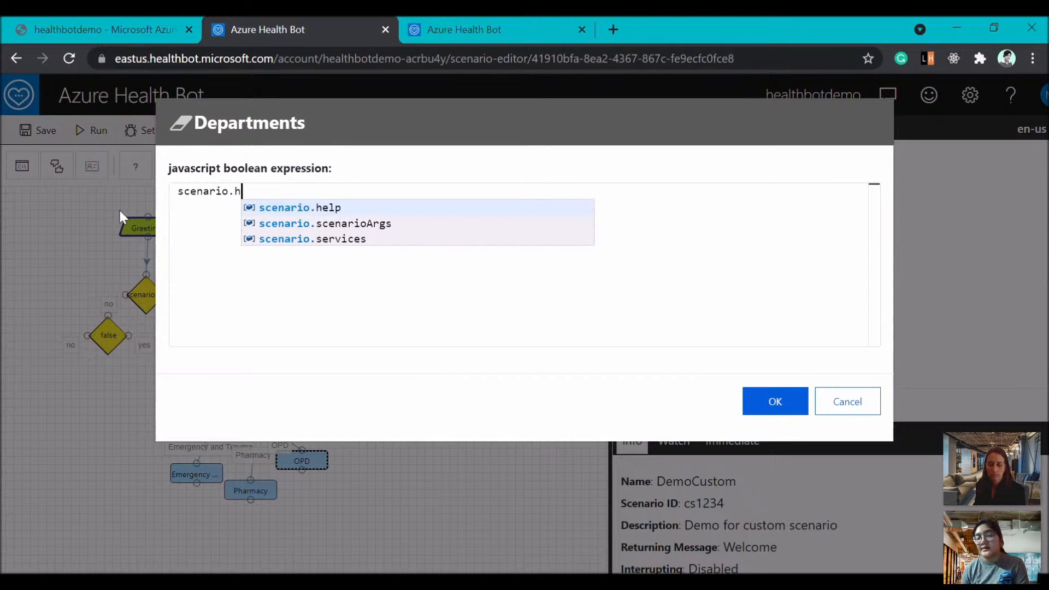
type("elp.in")
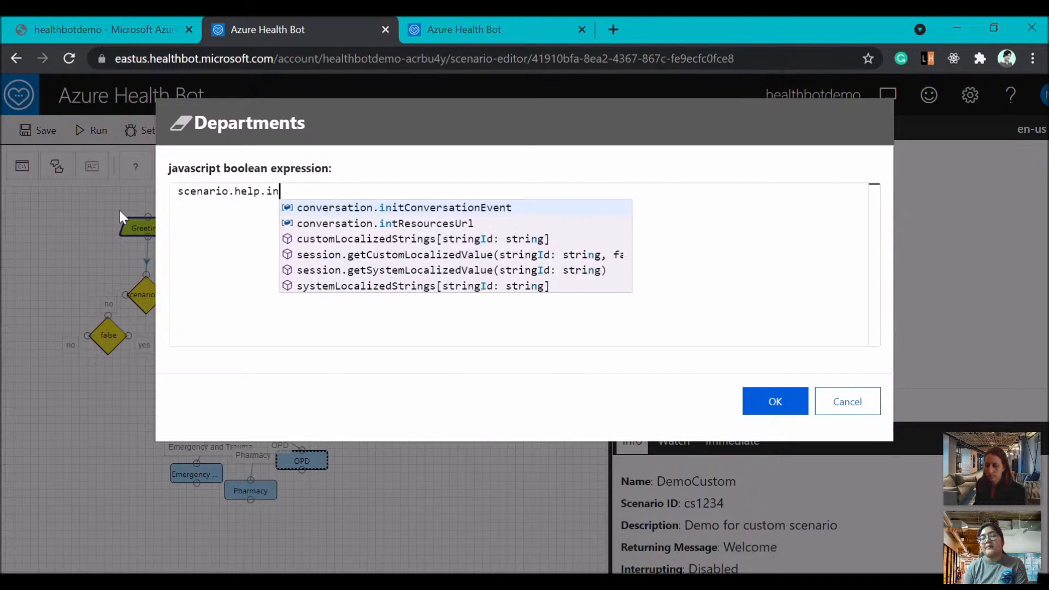
type("dex ===1")
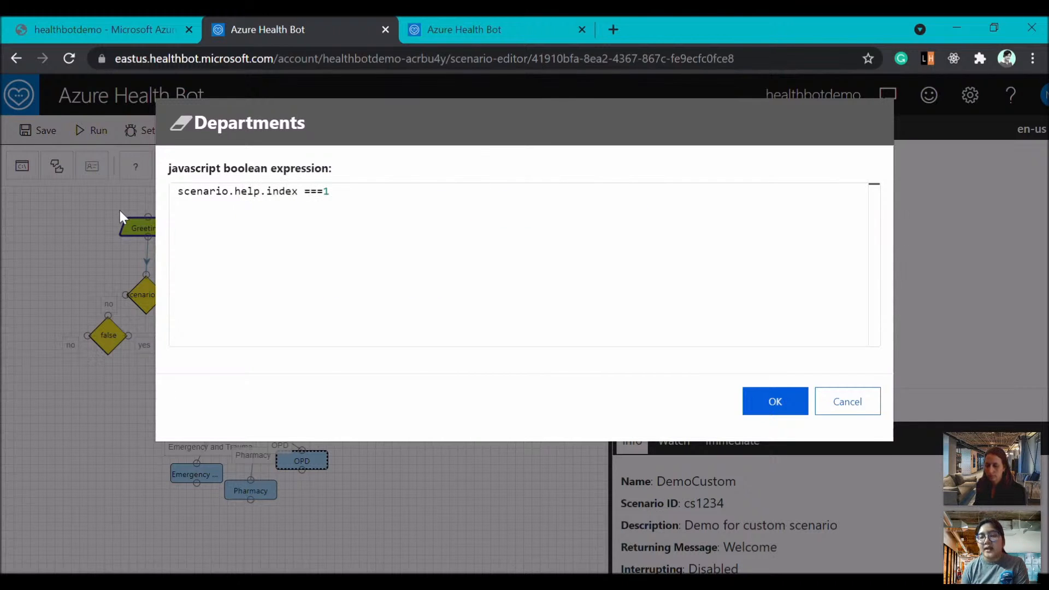
type(";")
left_click(774, 401)
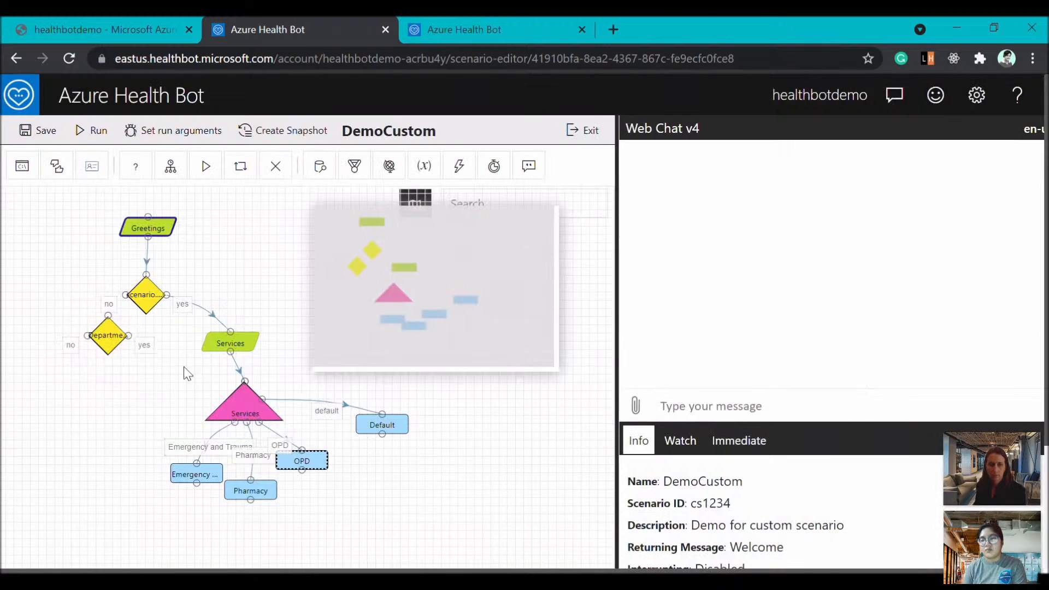
left_click_drag(108, 320, 86, 323)
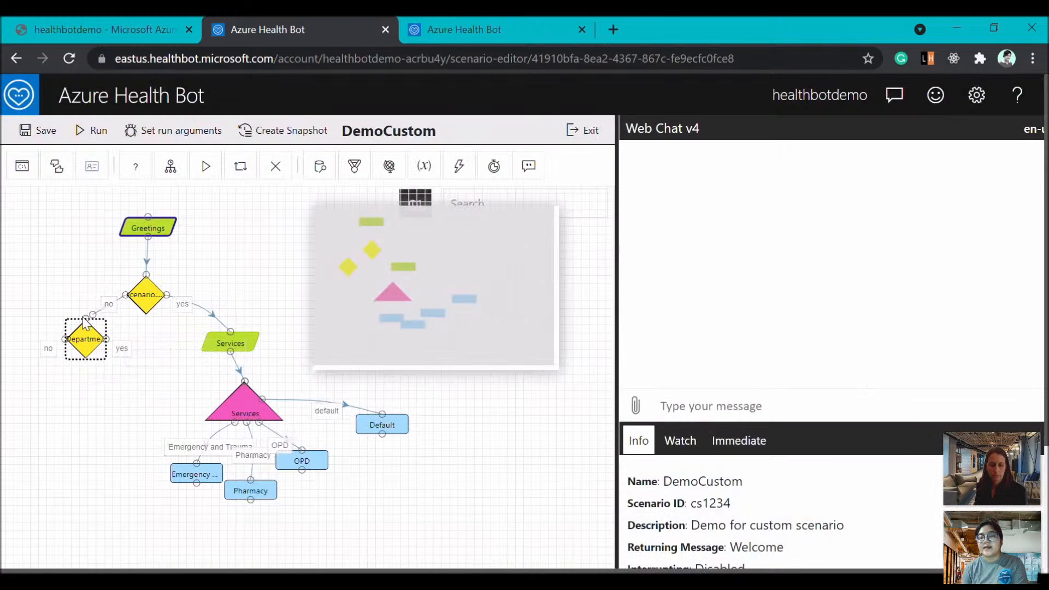
Add a prompt titled Departments near the Departments branch, with display text "Entering into departments..." and variable name dept.
left_click_drag(23, 167, 141, 377)
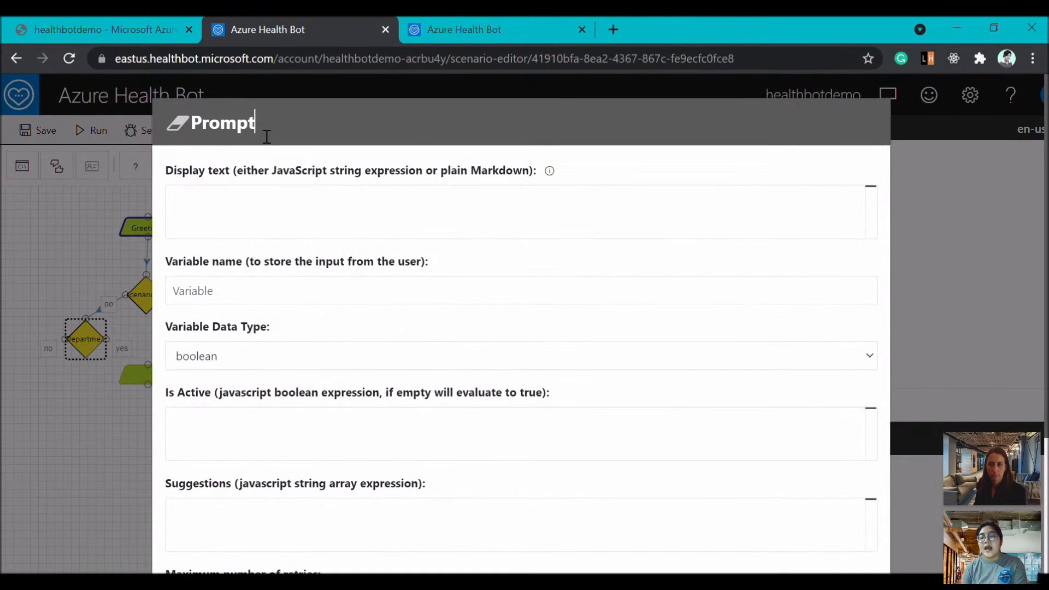
left_click_drag(267, 136, 192, 144)
type("Depar")
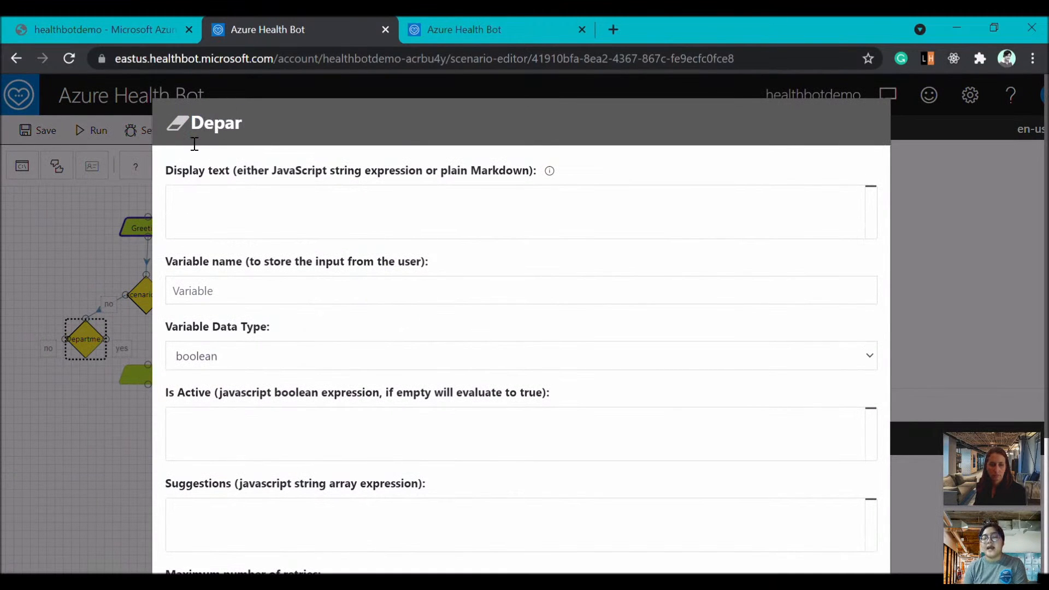
type("tments")
left_click(199, 197)
type("Entering into departments...")
left_click(214, 298)
type("dept")
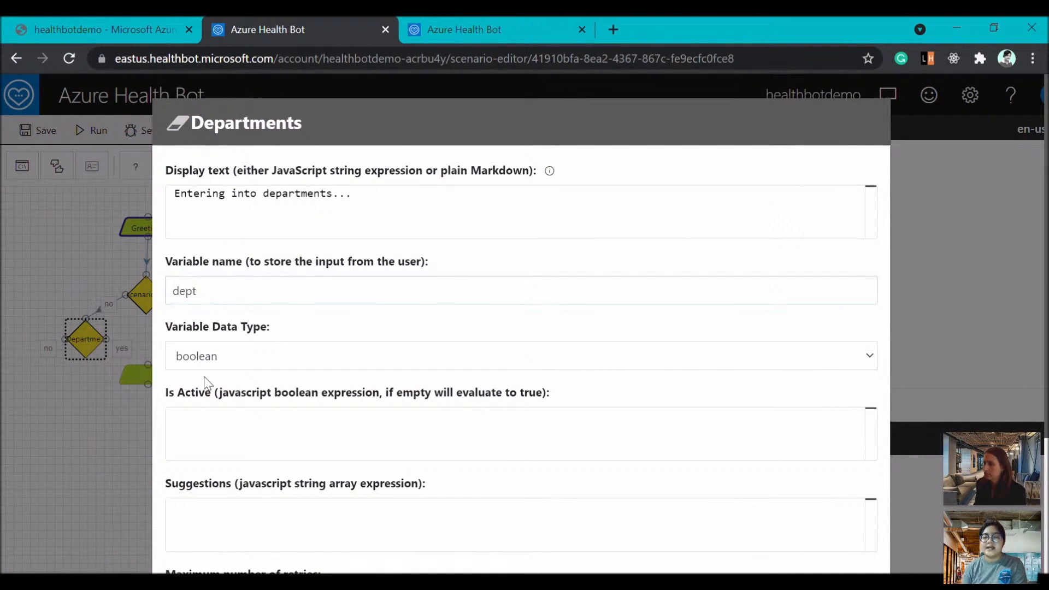
Set the Departments prompt's variable data type to choice with the choices array ["Cardiology","Paediatrics","Neurology"] and accept the prompt.
left_click(204, 359)
left_click(202, 430)
left_click(198, 426)
type("[\"Cardiology\",\"Paediatrics\",\"Neurology")
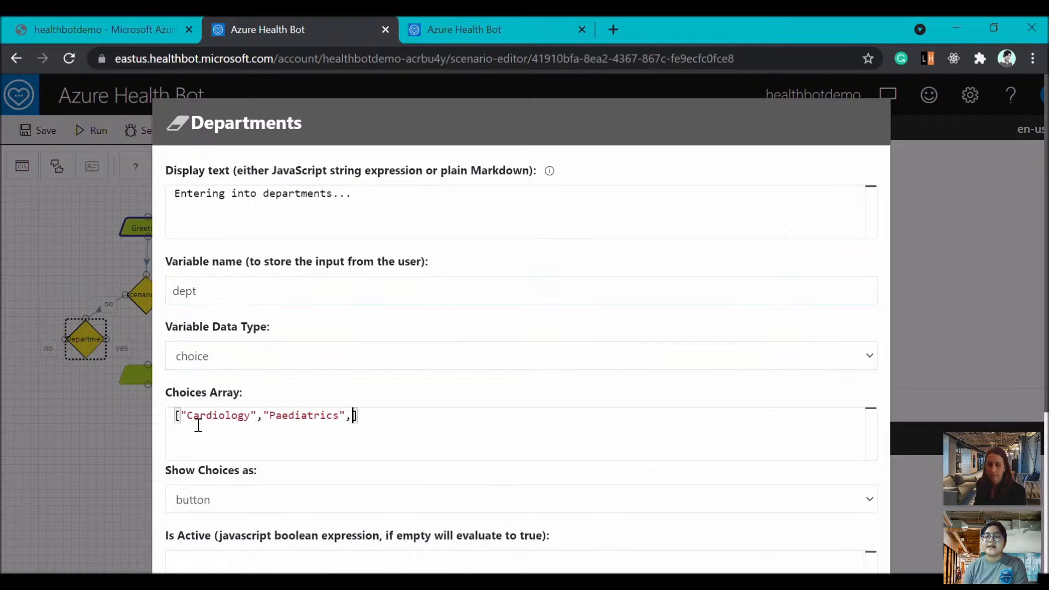
scroll(198, 426, "down", 5)
left_click(188, 538)
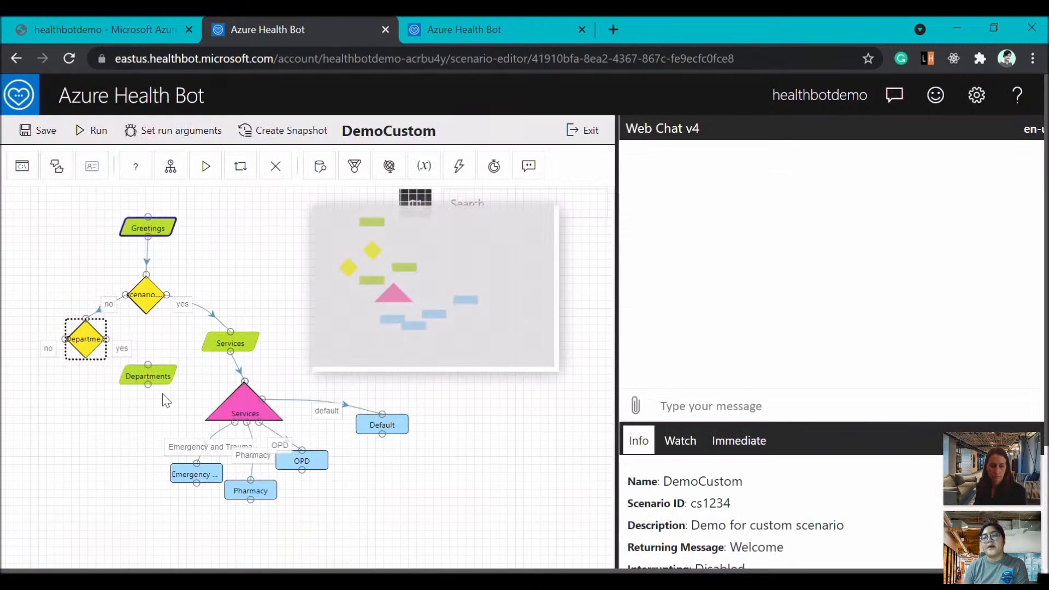
Connect the Departments branch's yes output to the prompt and add a Departments switch on $(dept).entity with cases Cardiology, Paediatrics and Neurology.
double_click(89, 349)
type("$(dept).entity")
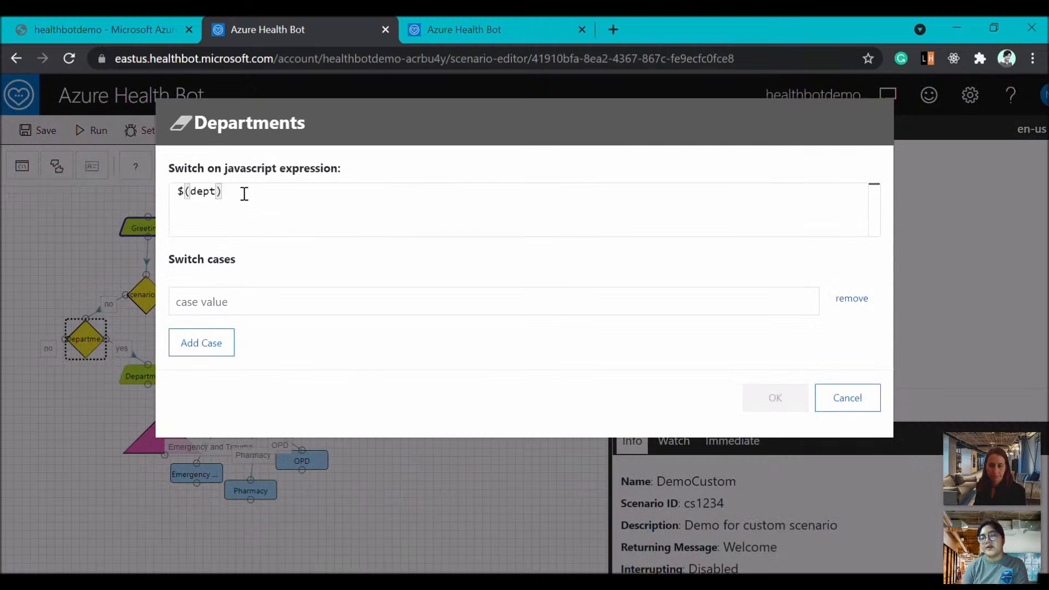
left_click(218, 302)
type("Cardiology")
left_click(227, 345)
type("Paediatrics")
left_click(213, 389)
type("Ne")
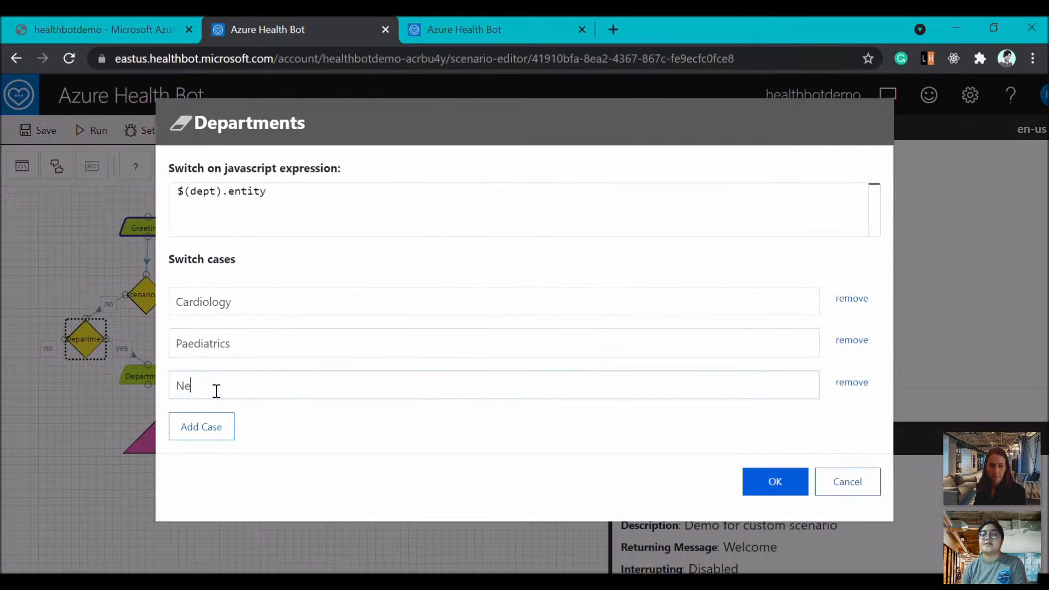
type("urology")
left_click(782, 481)
Add a statement titled Cardiology displaying "Cardiology department is open during 1pm-5pm" and connect the Departments switch's Cardiology case to it.
left_click_drag(112, 435, 104, 473)
double_click(102, 473)
left_click(301, 126)
key("BackSpace")
key("BackSpace")
key("BackSpace")
key("BackSpace")
key("BackSpace")
key("BackSpace")
key("BackSpace")
key("BackSpace")
key("BackSpace")
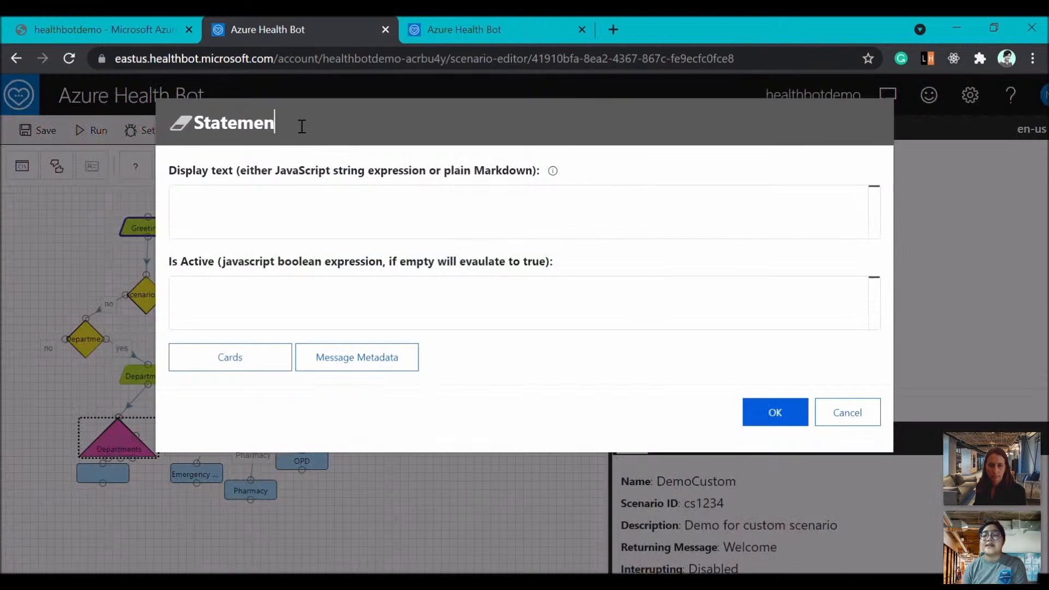
type("Cardiology")
left_click(256, 226)
type("Cardiology department is open during 1om")
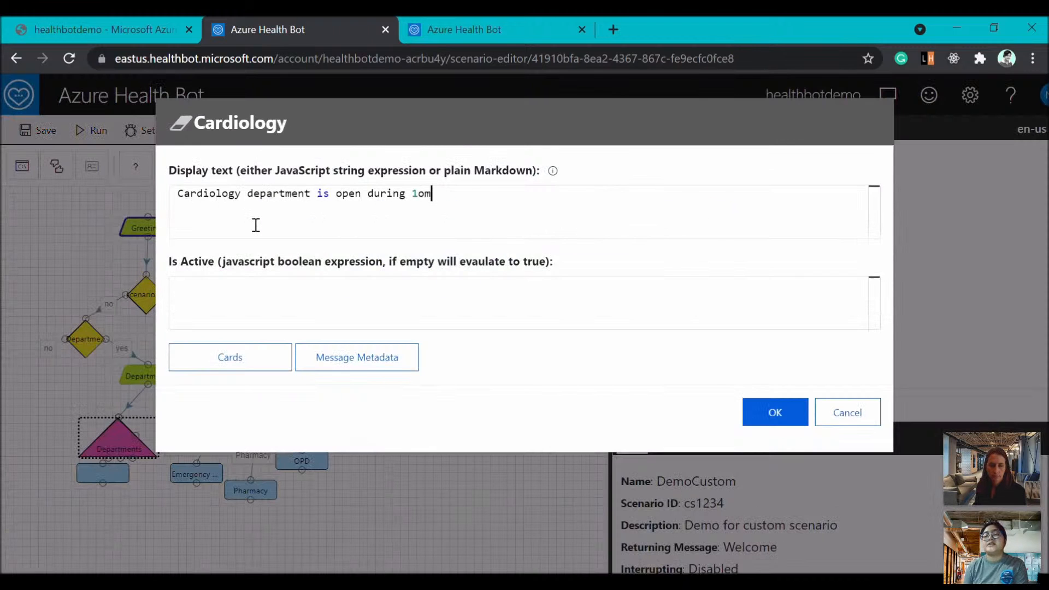
type("m-5p")
left_click(775, 413)
left_click_drag(126, 473, 94, 500)
left_click_drag(94, 452, 71, 490)
Add a statement titled Paediatric displaying "Paediatric department is open during 1pm-6pm" and connect the Departments switch's Paediatrics case to it.
left_click_drag(22, 166, 119, 523)
double_click(119, 524)
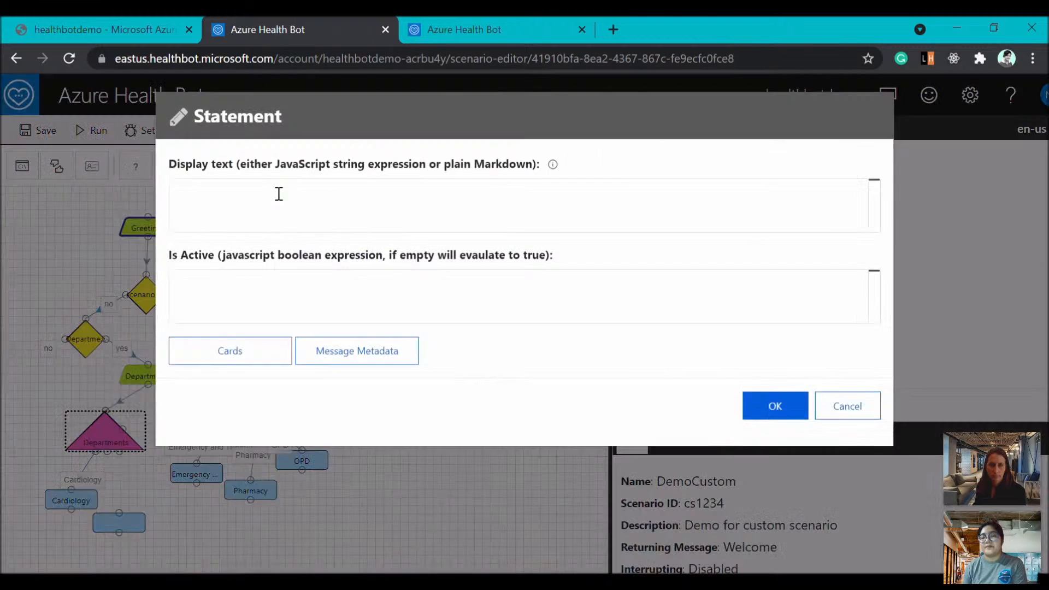
left_click(290, 125)
type("Paediatric")
left_click_drag(282, 125, 188, 124)
key("BackSpace")
left_click(220, 217)
type("Cardiology department is open during 1pm-5pm")
left_click_drag(248, 195, 121, 201)
type("Paediatric")
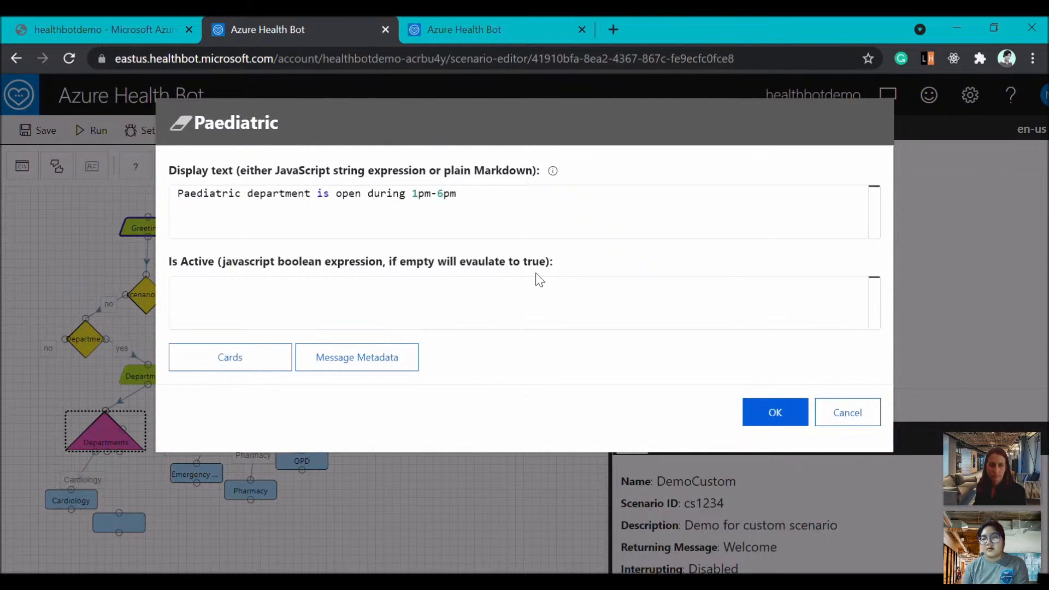
left_click(776, 412)
left_click_drag(107, 452, 119, 514)
Add a statement titled Neurology displaying "Neurology department is open during 2pm-5pm" and connect the Departments switch's Neurology case to it.
left_click_drag(22, 166, 152, 474)
double_click(152, 473)
left_click_drag(282, 126, 192, 132)
type("Neurology")
left_click(204, 213)
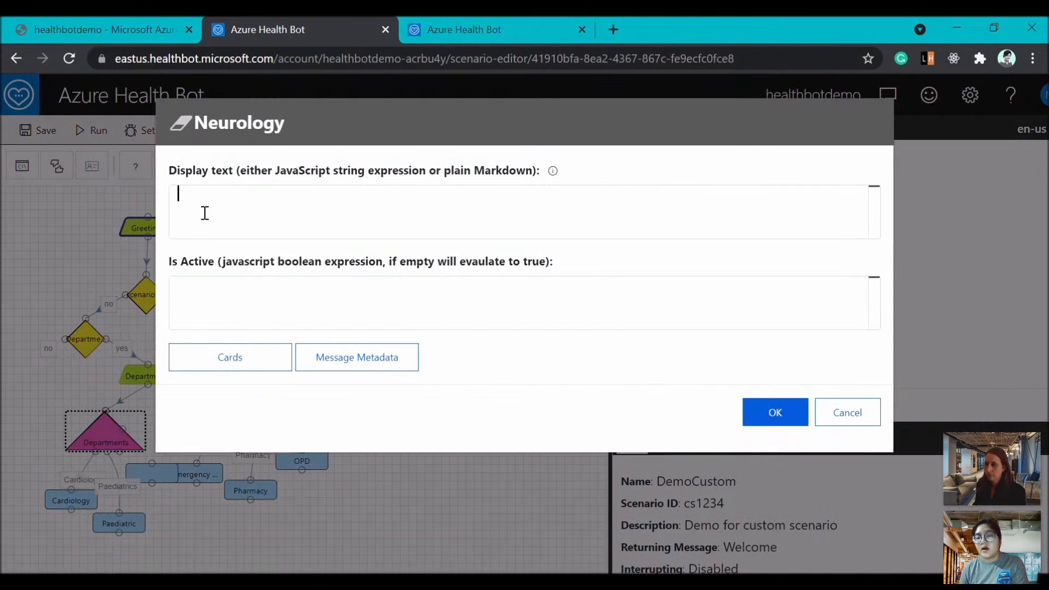
type("Cardiology department is open during 1pm-5pm")
left_click_drag(241, 195, 112, 208)
type("Neurology")
left_click(415, 198)
type("2")
left_click(775, 418)
left_click_drag(120, 452, 152, 464)
left_click_drag(156, 473, 161, 501)
Add a statement titled DeptDefault displaying "You have entered departments" and connect the Departments switch's default output to it.
left_click_drag(23, 170, 181, 429)
double_click(180, 429)
left_click_drag(290, 125, 188, 130)
key("BackSpace")
type("DeptDefault")
left_click(215, 203)
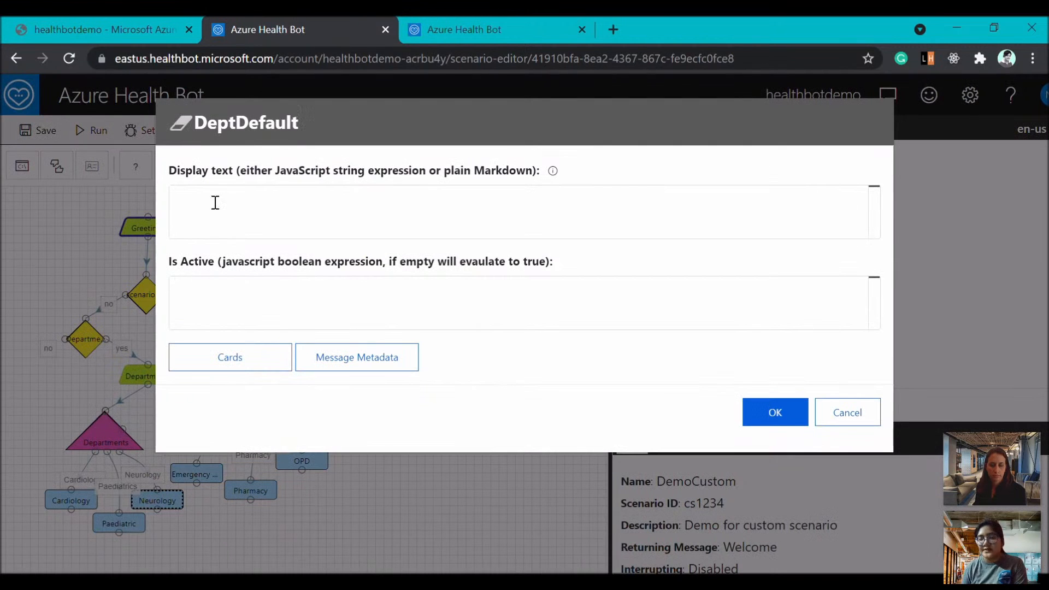
type("You have entered departme")
left_click(775, 413)
left_click_drag(123, 429, 181, 417)
left_click_drag(182, 425, 171, 423)
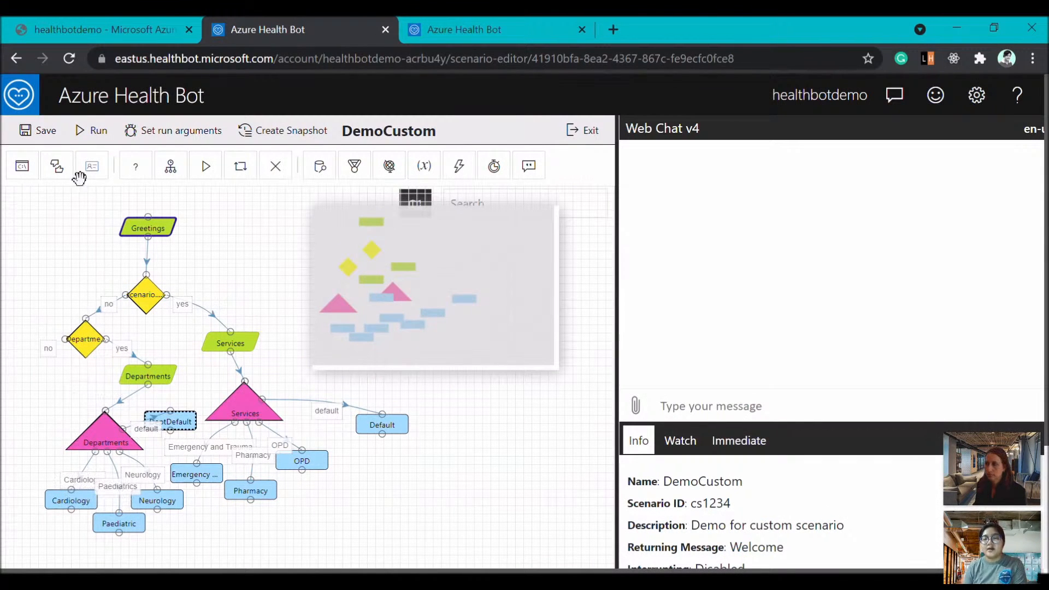
Add a statement titled More Info displaying "Visit our website or email us for more info" and connect the Departments branch's no output to it.
left_click_drag(98, 176, 44, 375)
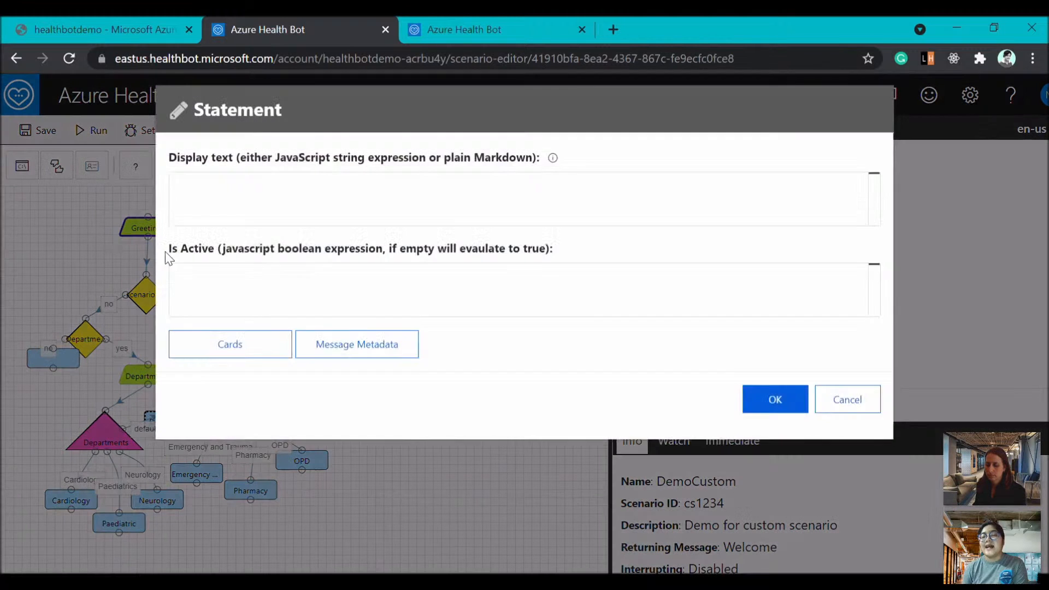
key("BackSpace")
key("BackSpace")
key("BackSpace")
key("BackSpace")
key("BackSpace")
key("BackSpace")
key("BackSpace")
key("BackSpace")
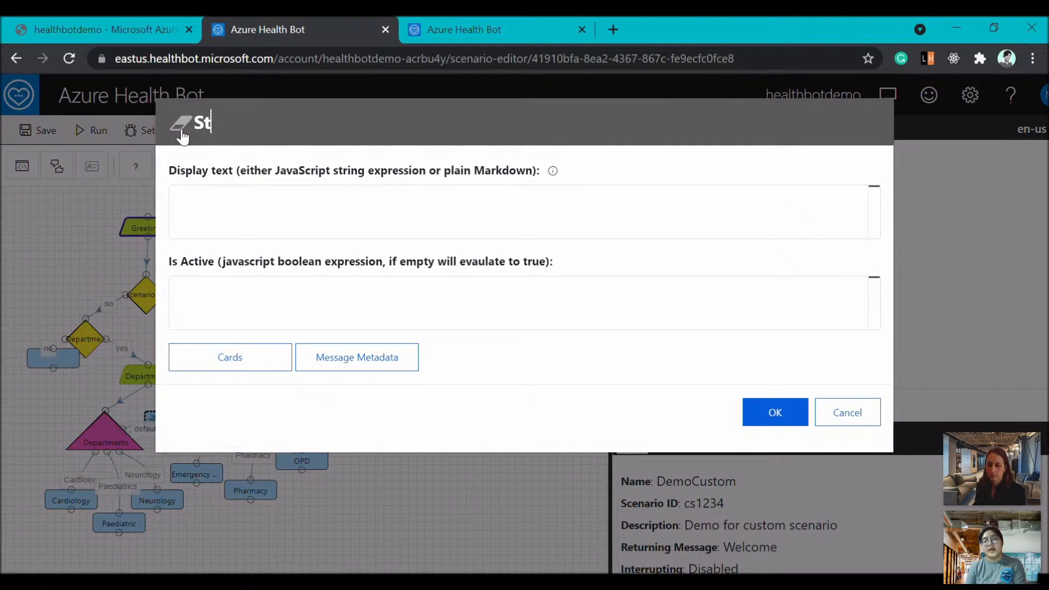
type("More Info")
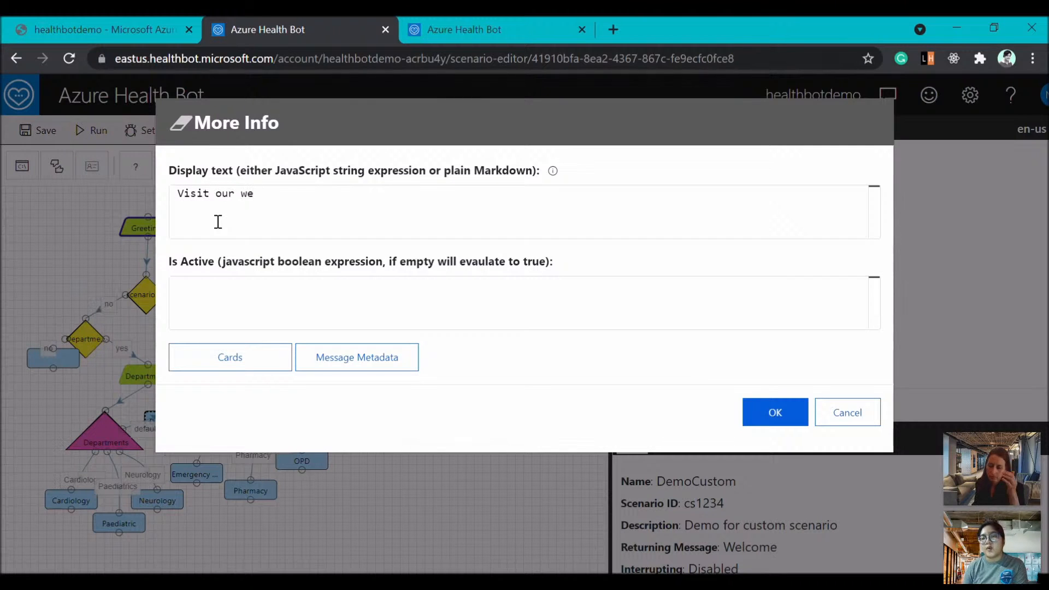
key("BackSpace")
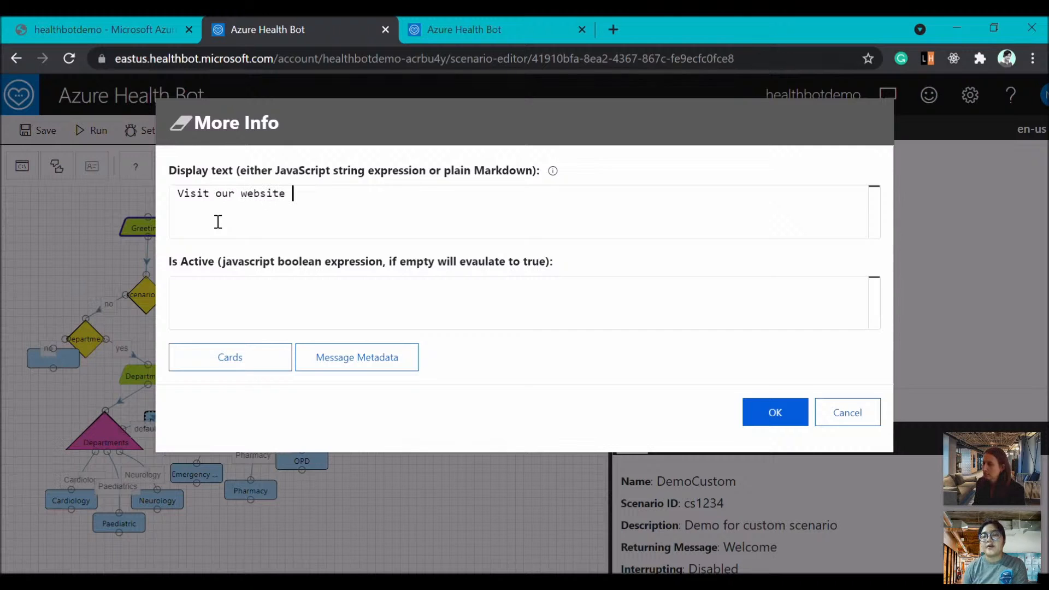
type("or email ")
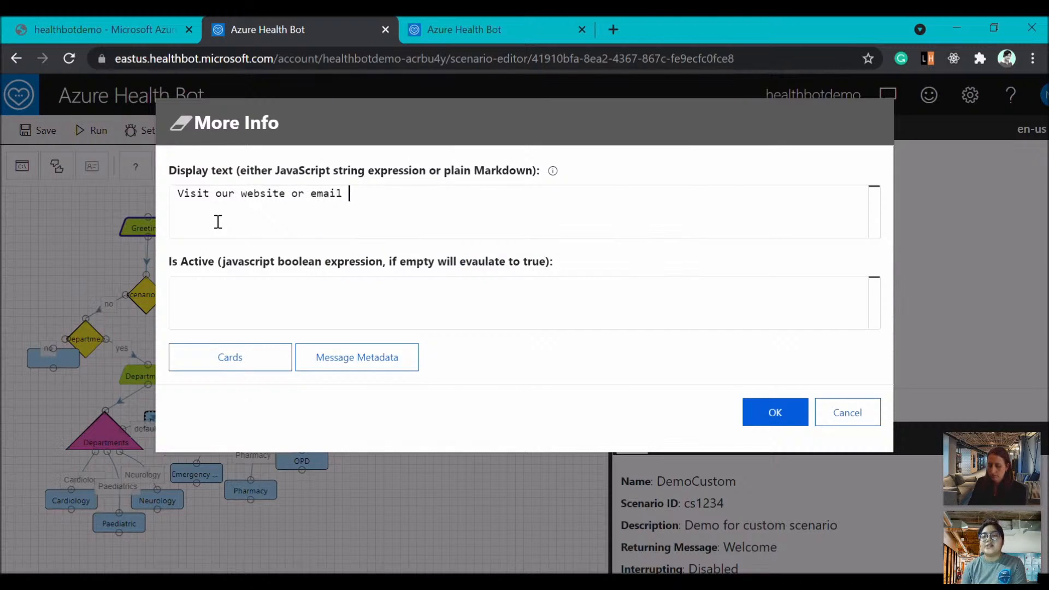
type("us for more info")
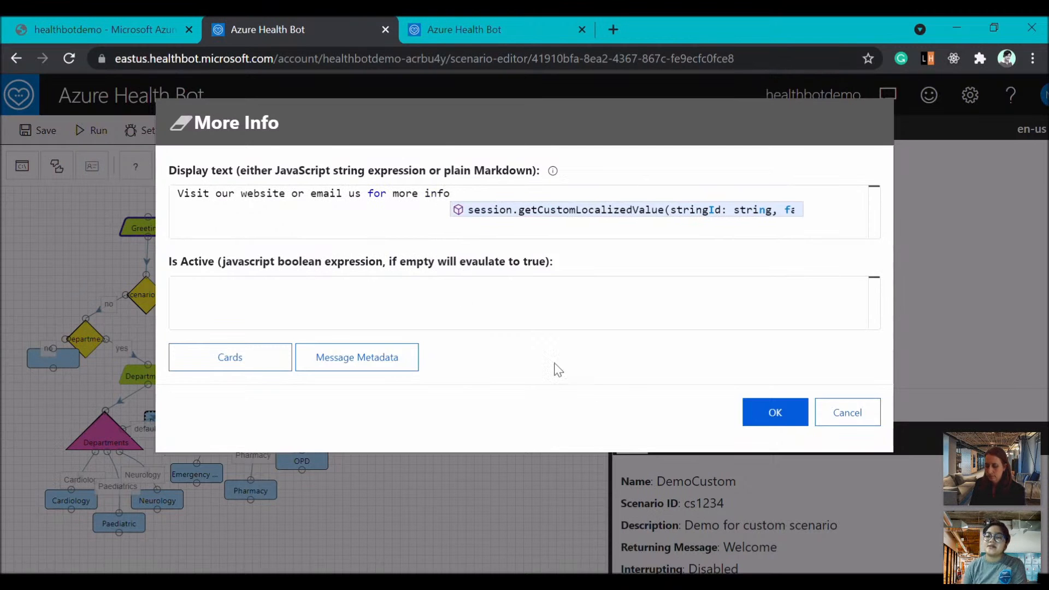
left_click(774, 412)
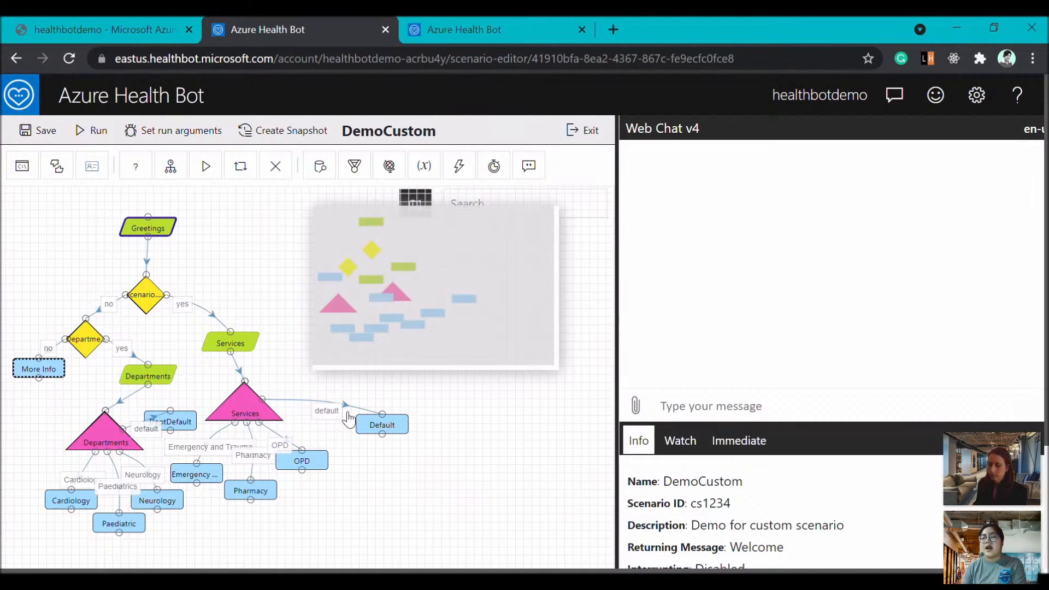
Show the scenario as code and review its JSON steps from the Greetings prompt to the More Info statement.
left_click(607, 345)
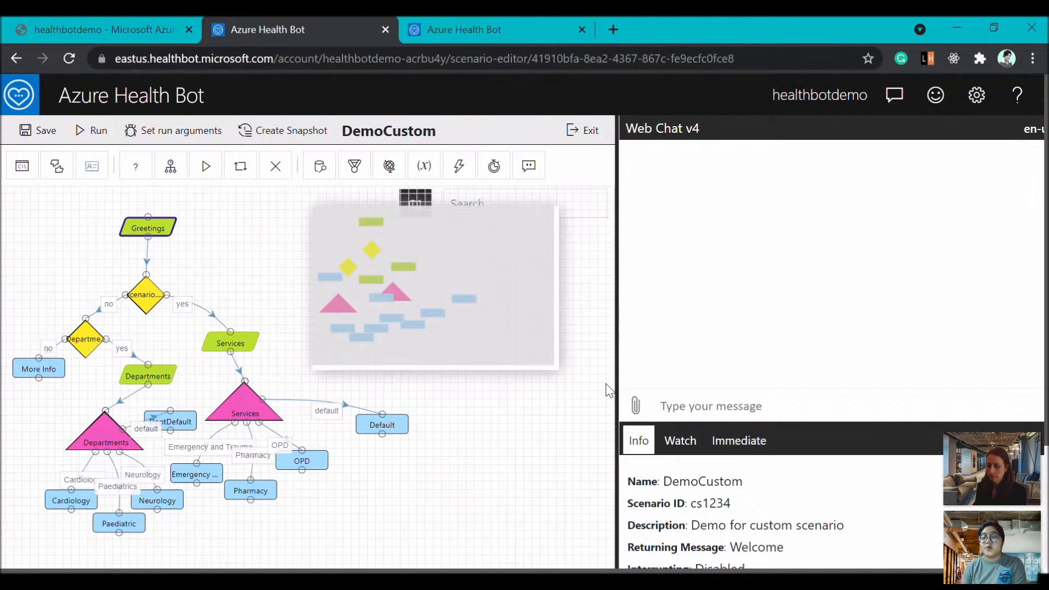
scroll(614, 462, "down", 3)
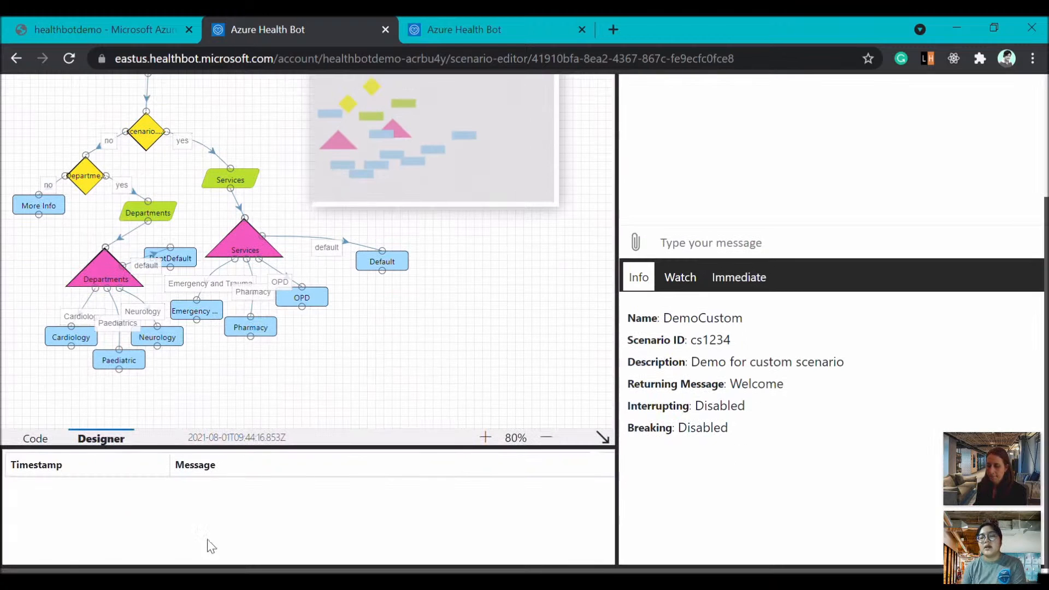
left_click(35, 438)
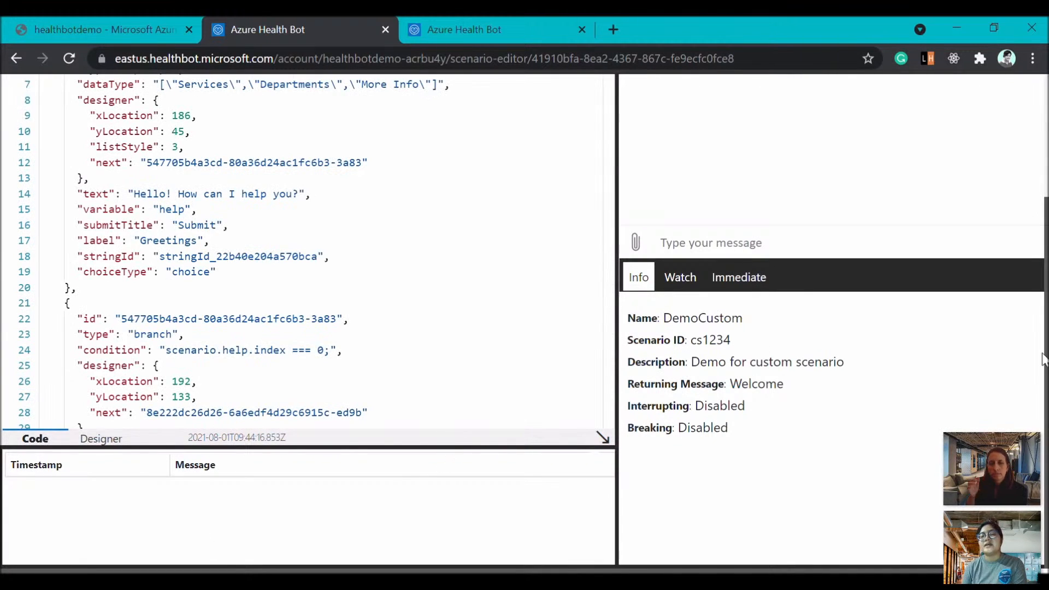
scroll(581, 175, "up", 3)
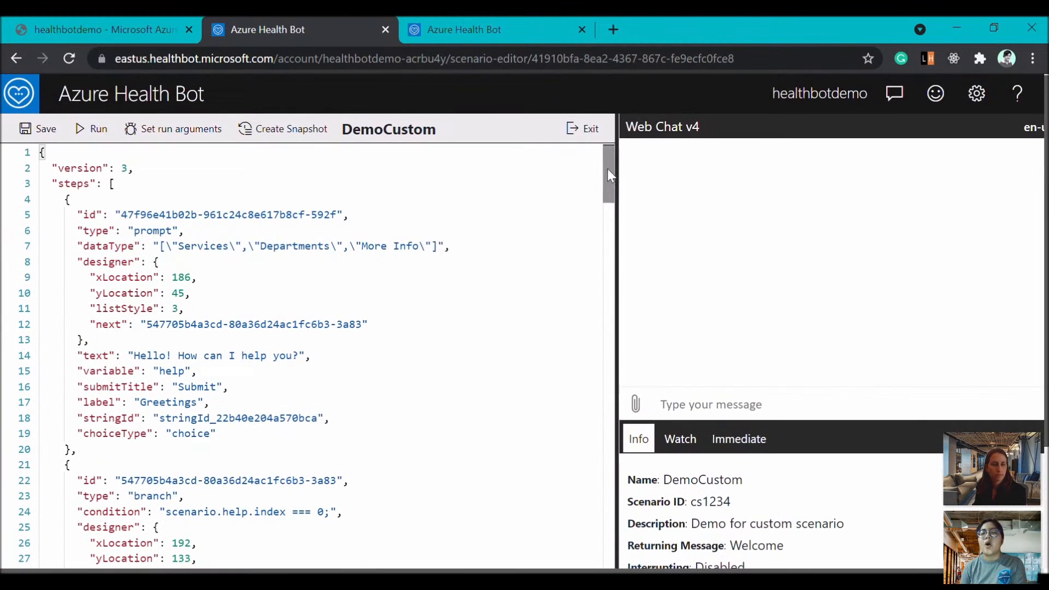
scroll(609, 187, "down", 1)
left_click_drag(609, 187, 618, 586)
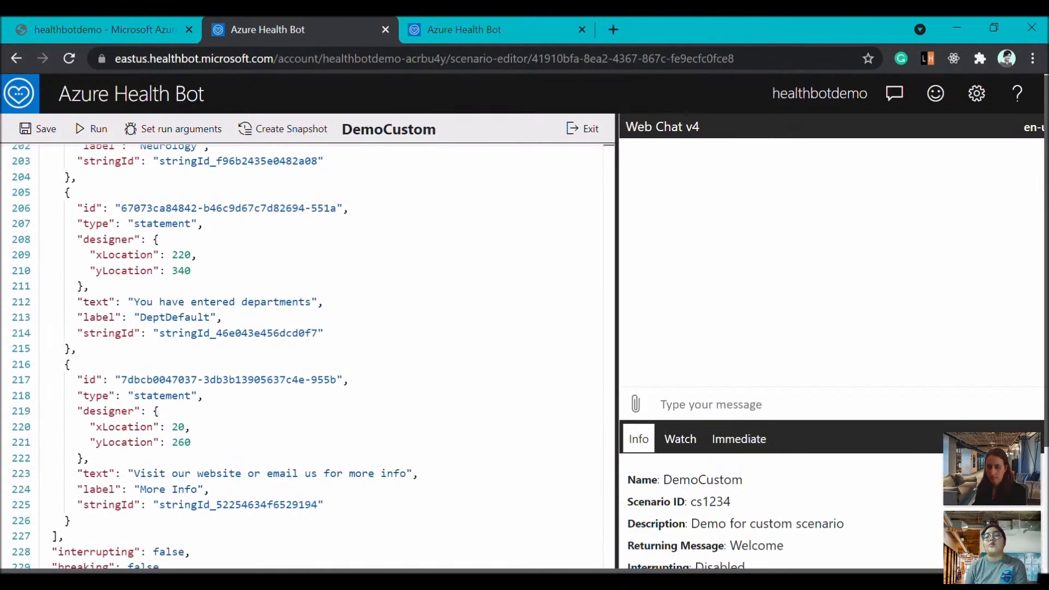
Save the DemoCustom scenario, run it and answer the greeting in the test chat with Services.
left_click(47, 136)
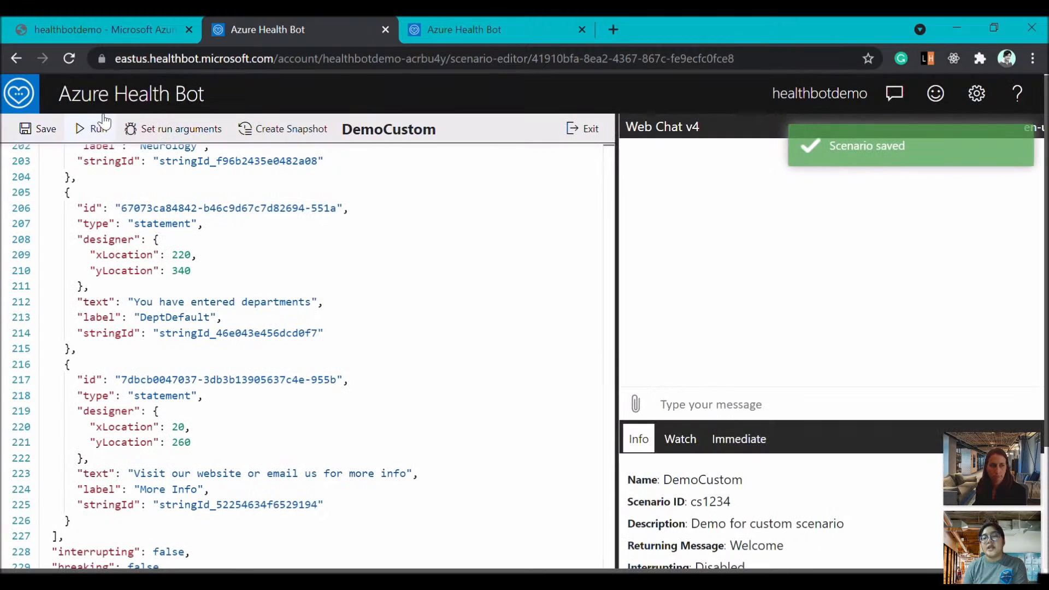
left_click(97, 134)
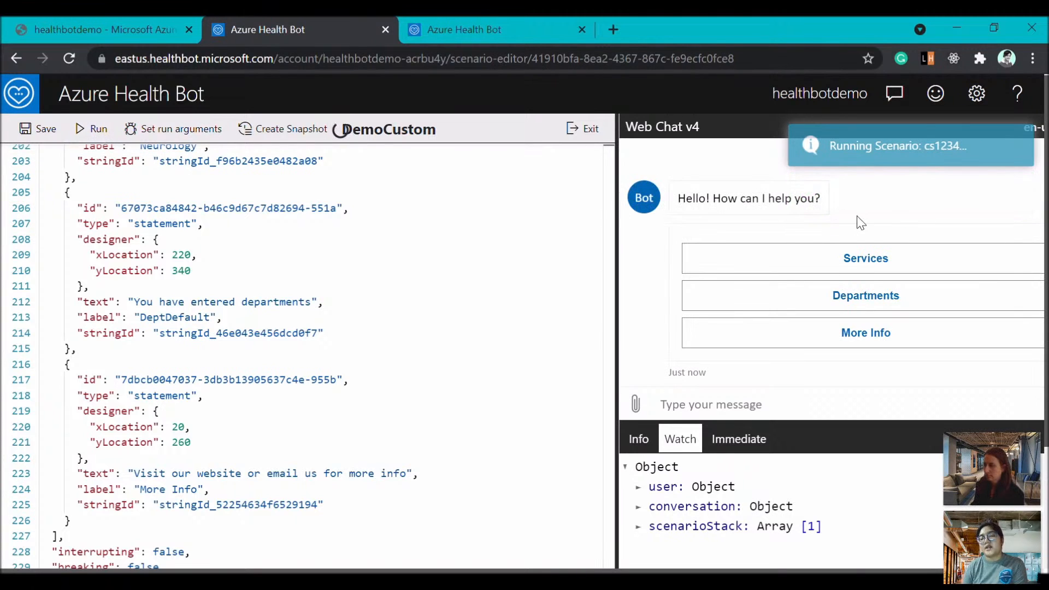
left_click(840, 259)
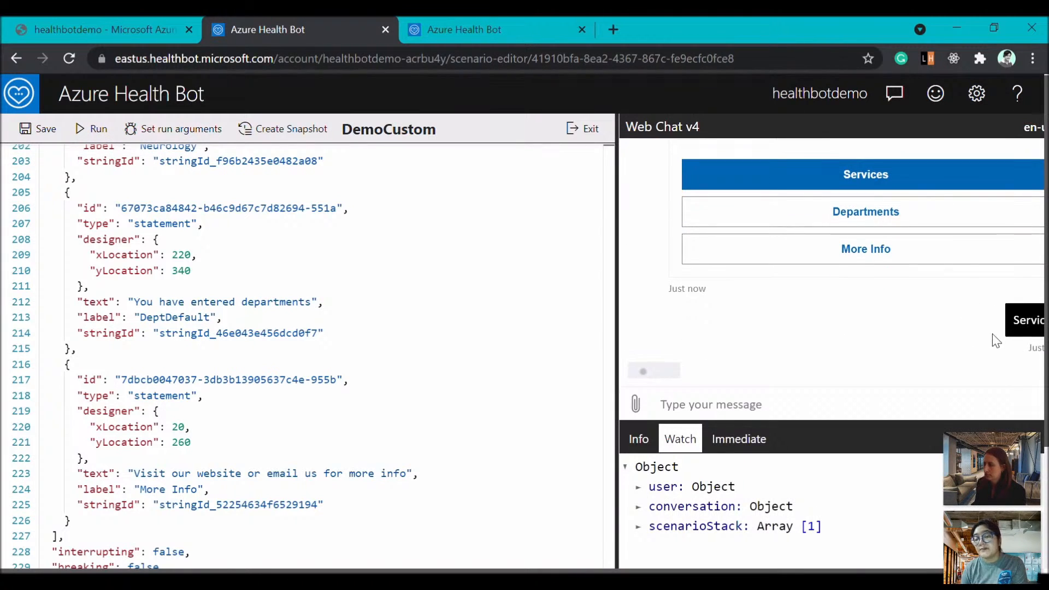
left_click(838, 334)
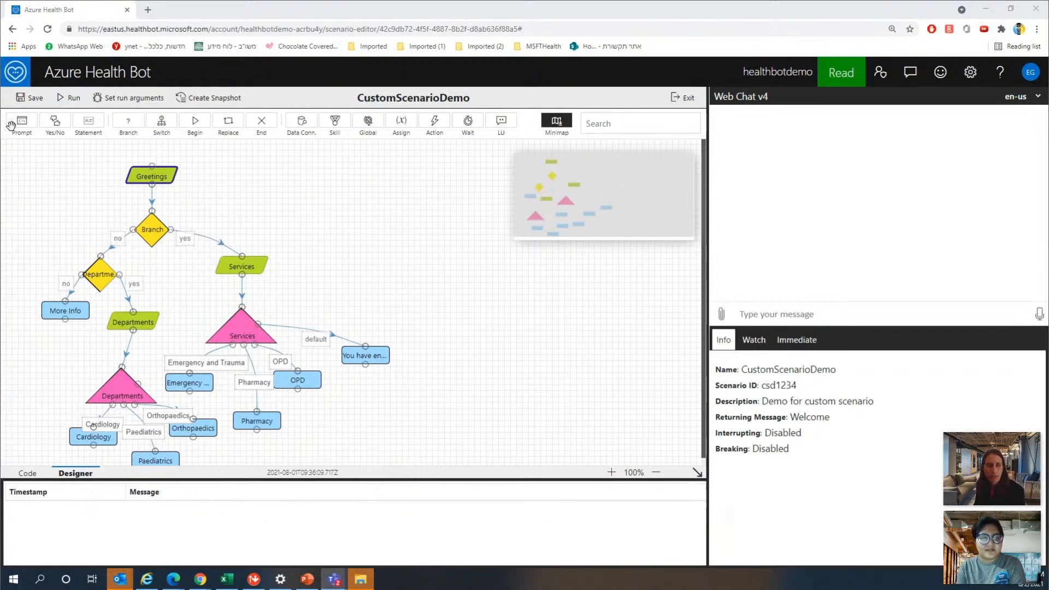
Run the CustomScenarioDemo scenario and choose Services and OPD in the test chat.
left_click(73, 99)
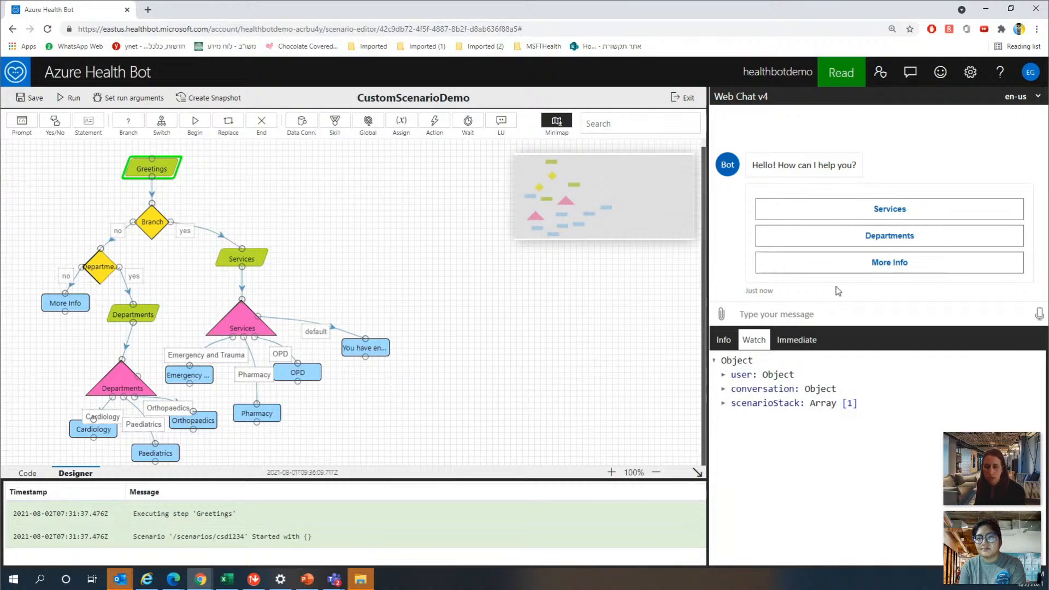
left_click(862, 217)
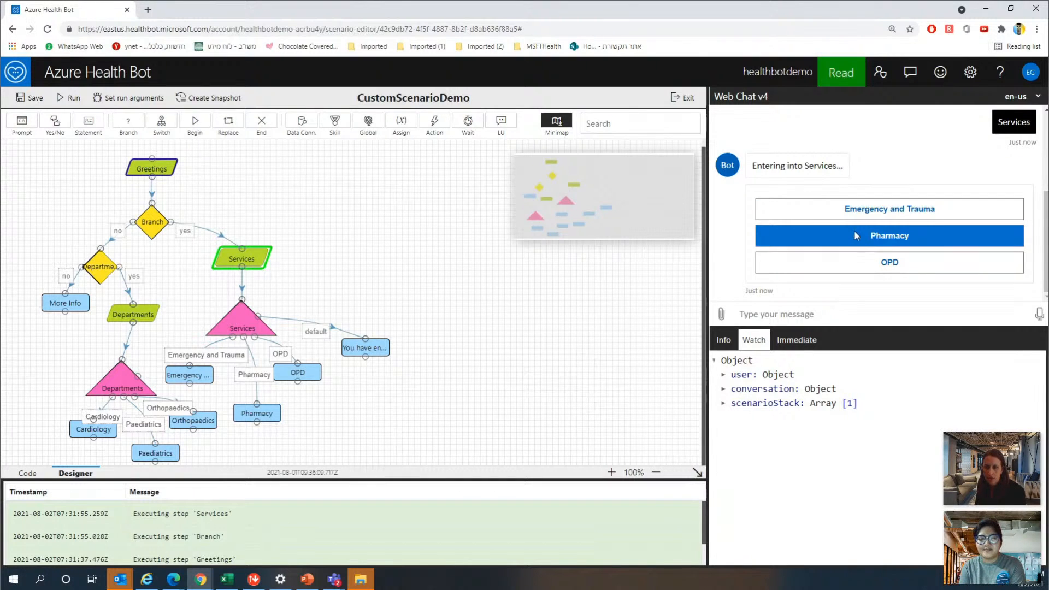
left_click(857, 262)
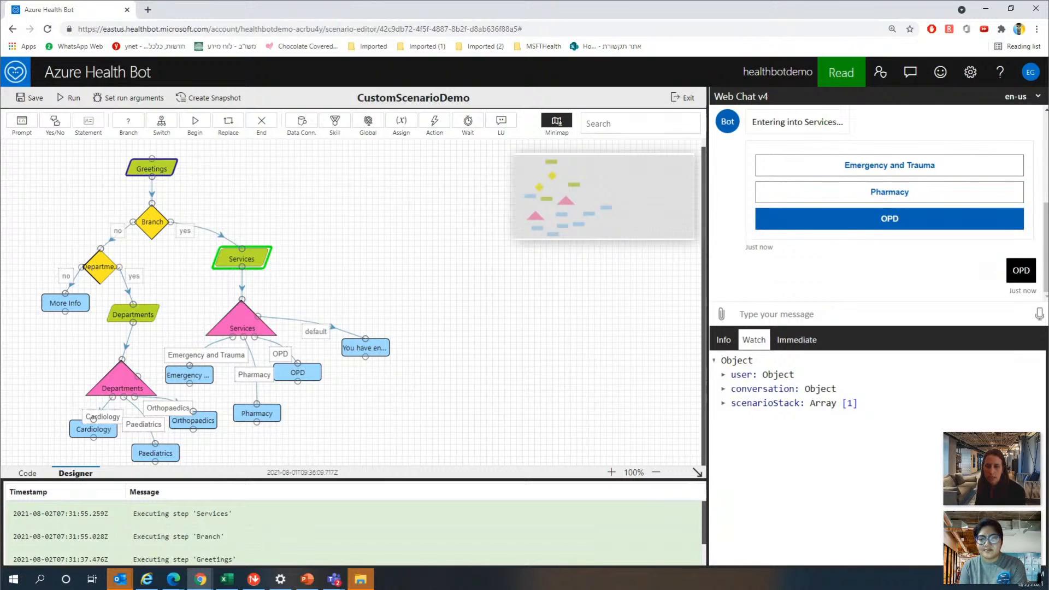